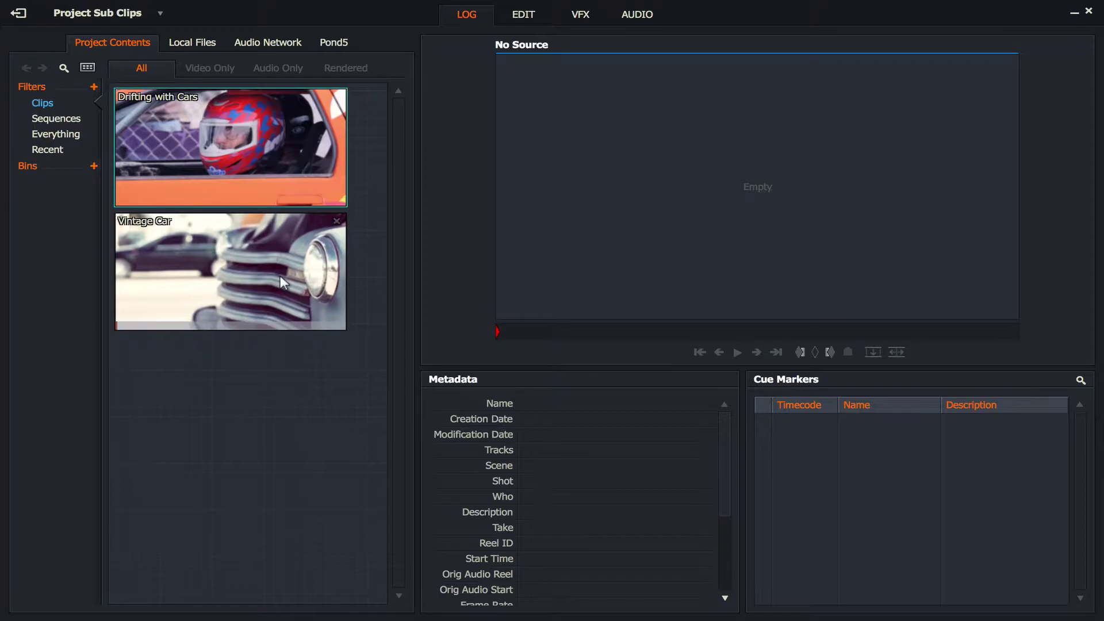
Step: Load the Vintage Car clip, play it through, stop, and scrub to 00:00:04+10
click(221, 278)
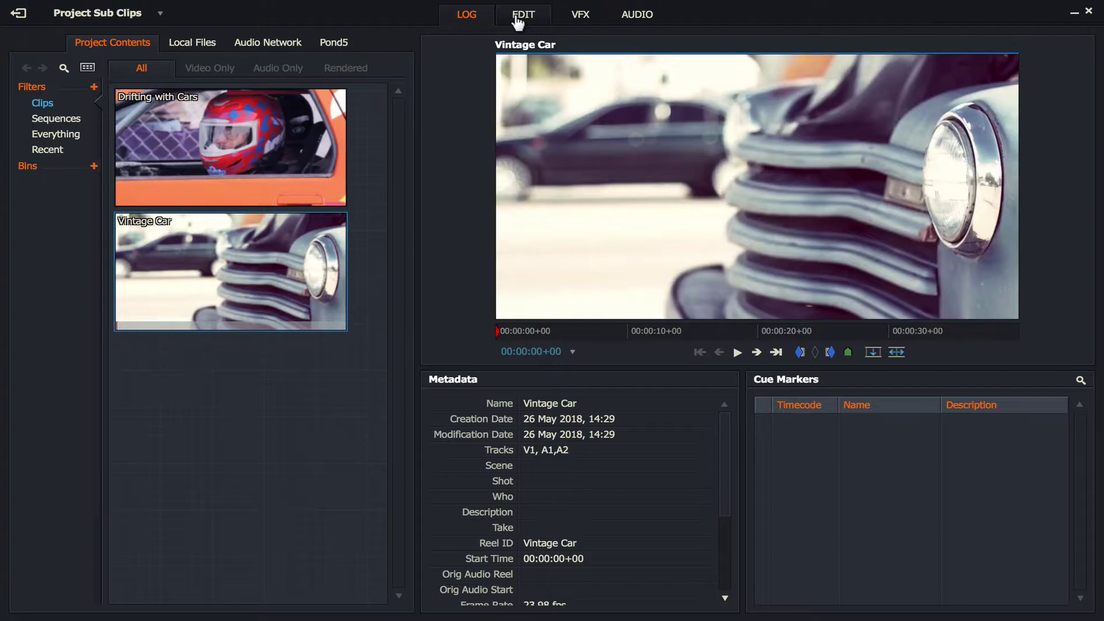
key(space)
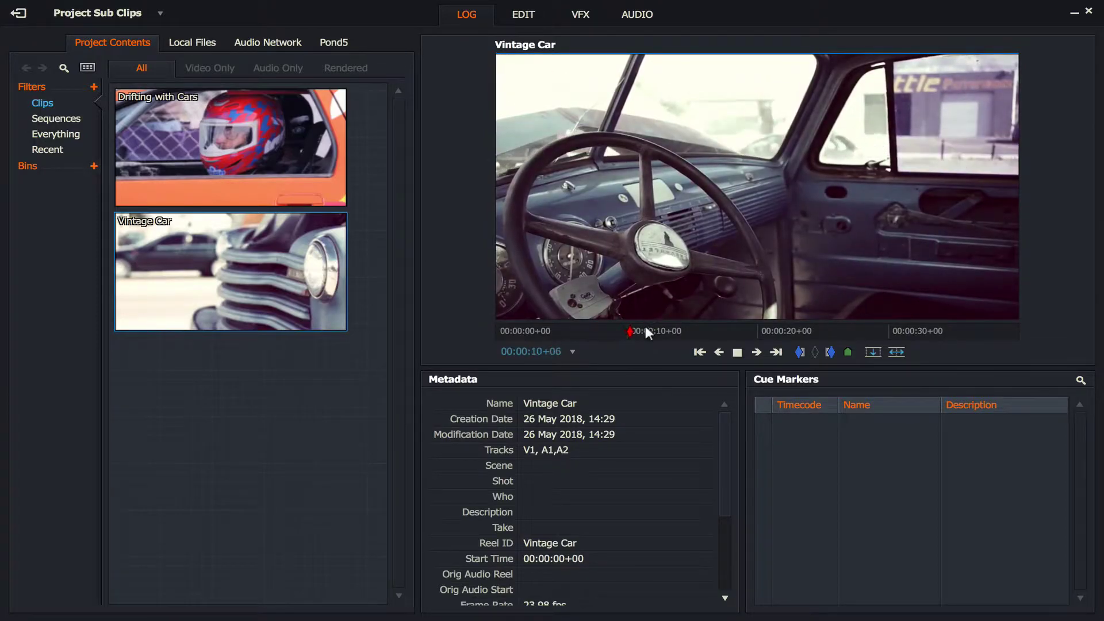
key(space)
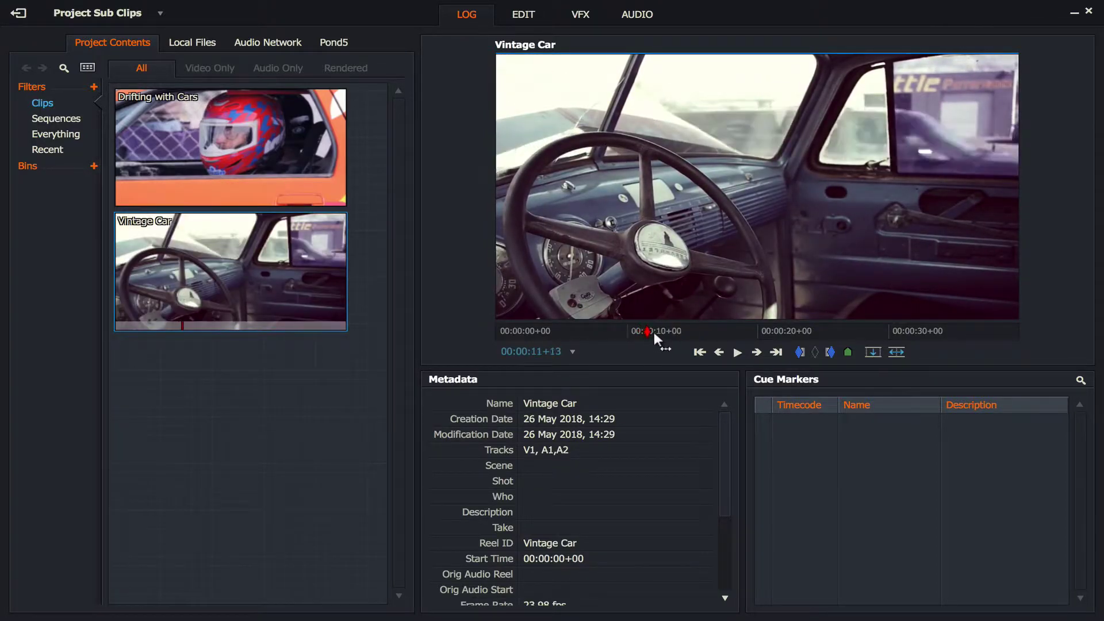
drag(653, 335, 553, 327)
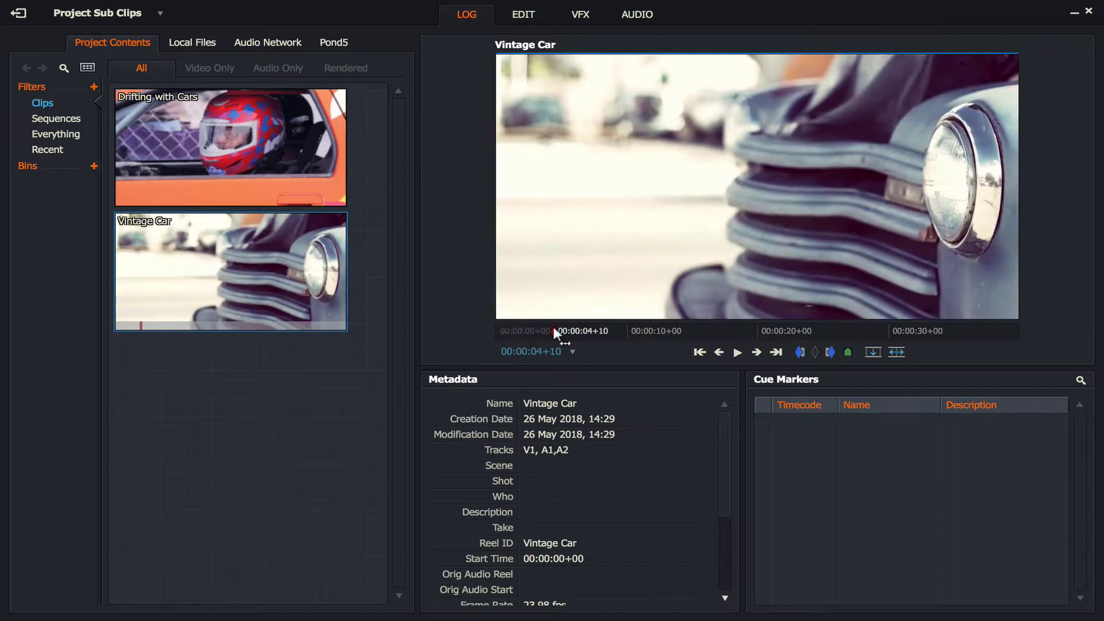
Step: Set the in point at 00:00:04+10 and move the playhead on toward 00:00:08+18
key(i)
mouse_move(554, 326)
mouse_down()
mouse_move(650, 326)
mouse_move(598, 327)
mouse_up()
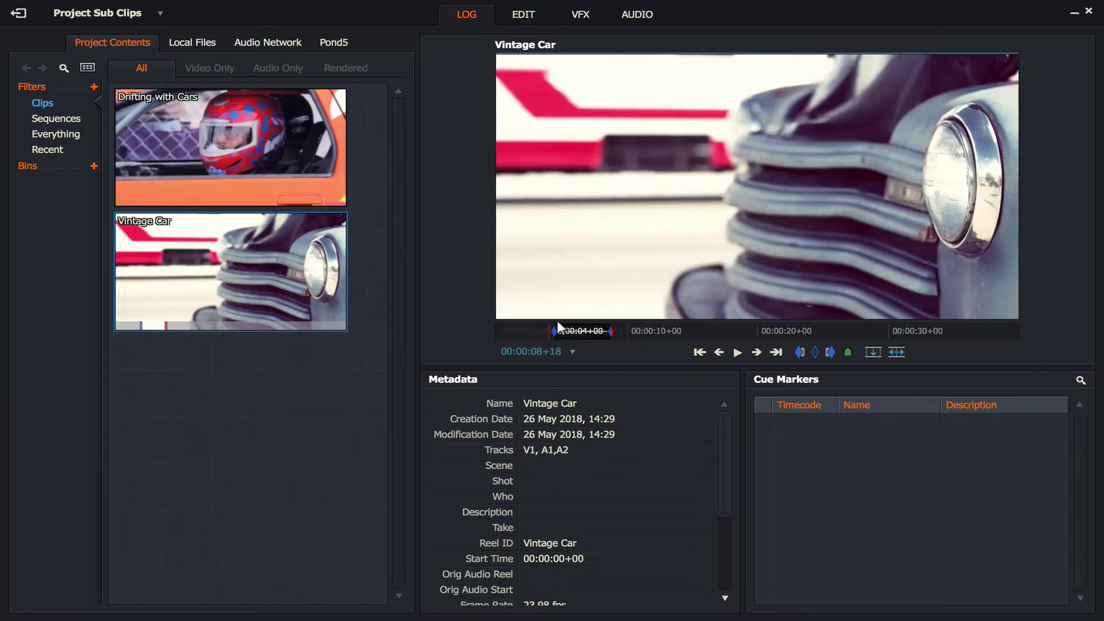
click(522, 16)
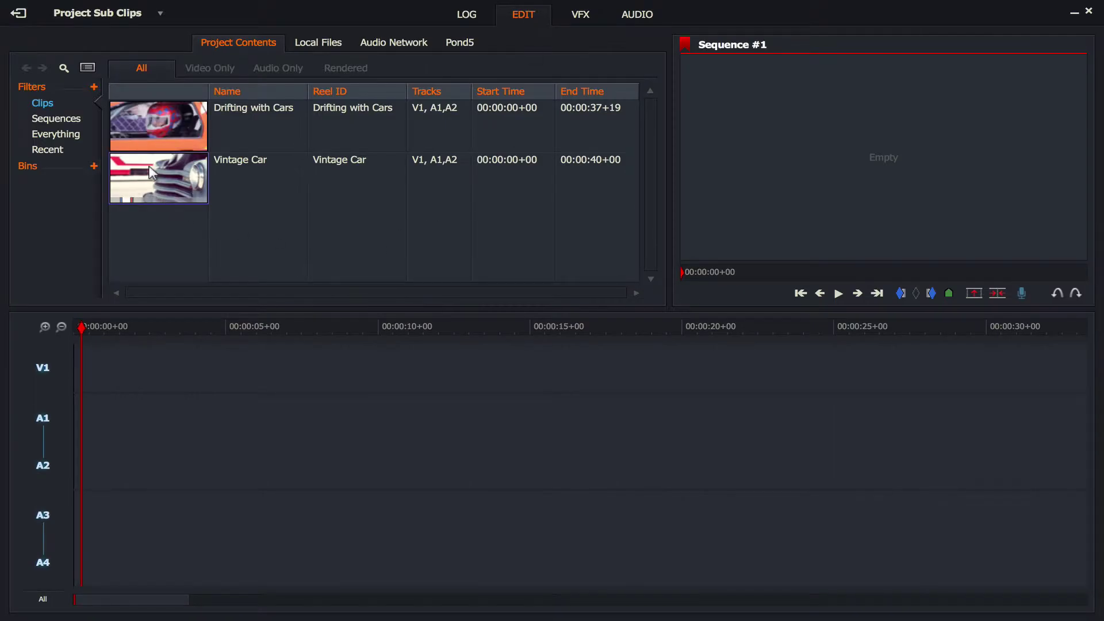
drag(152, 174, 137, 402)
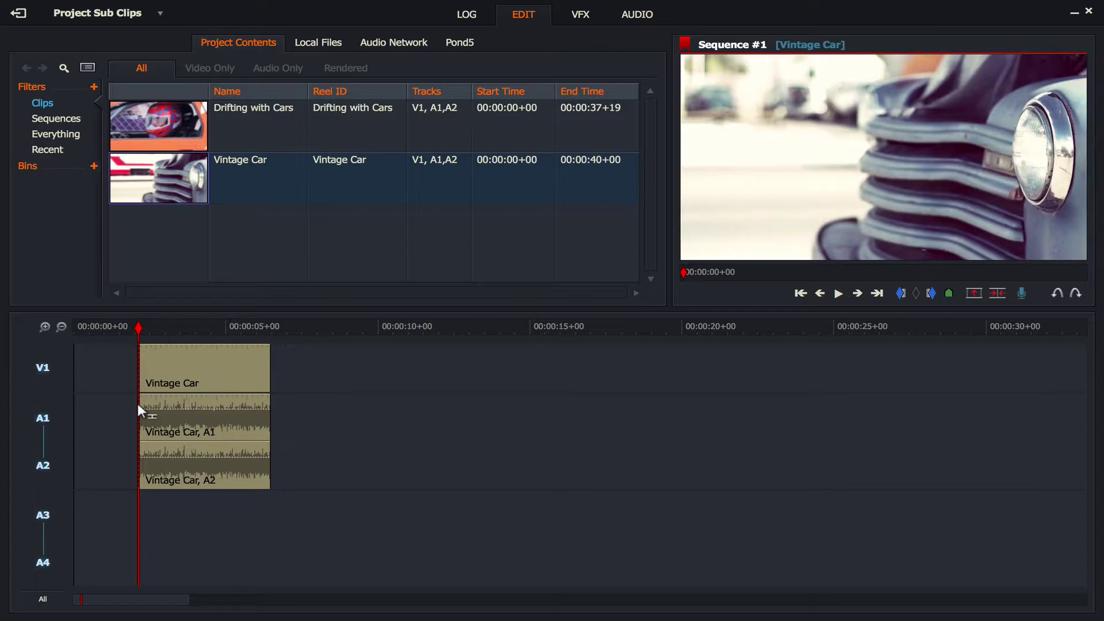
click(462, 19)
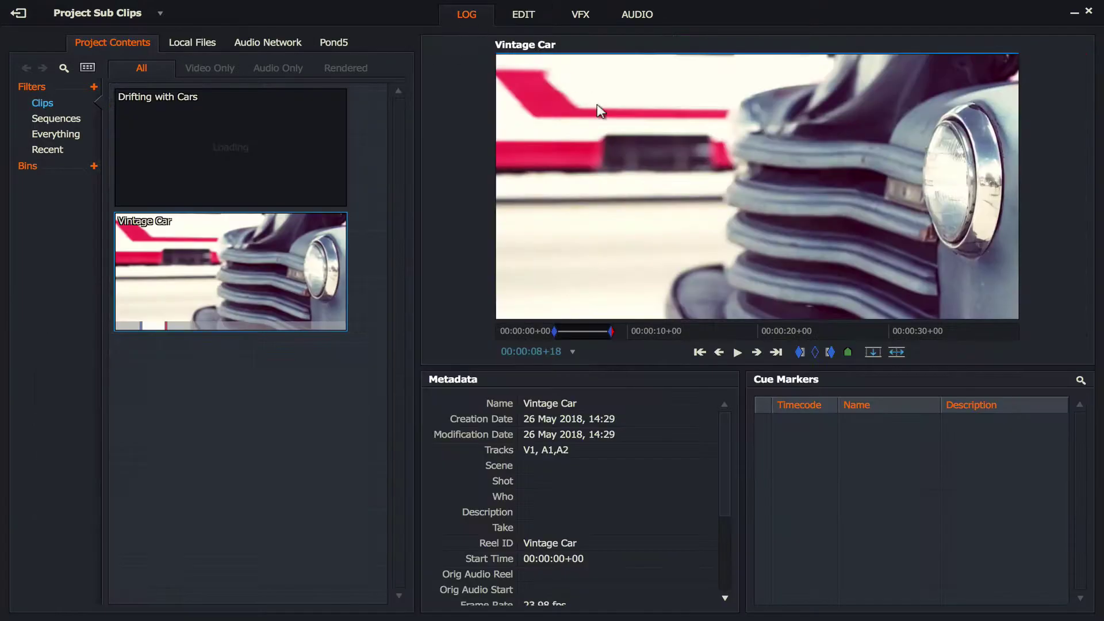
click(524, 13)
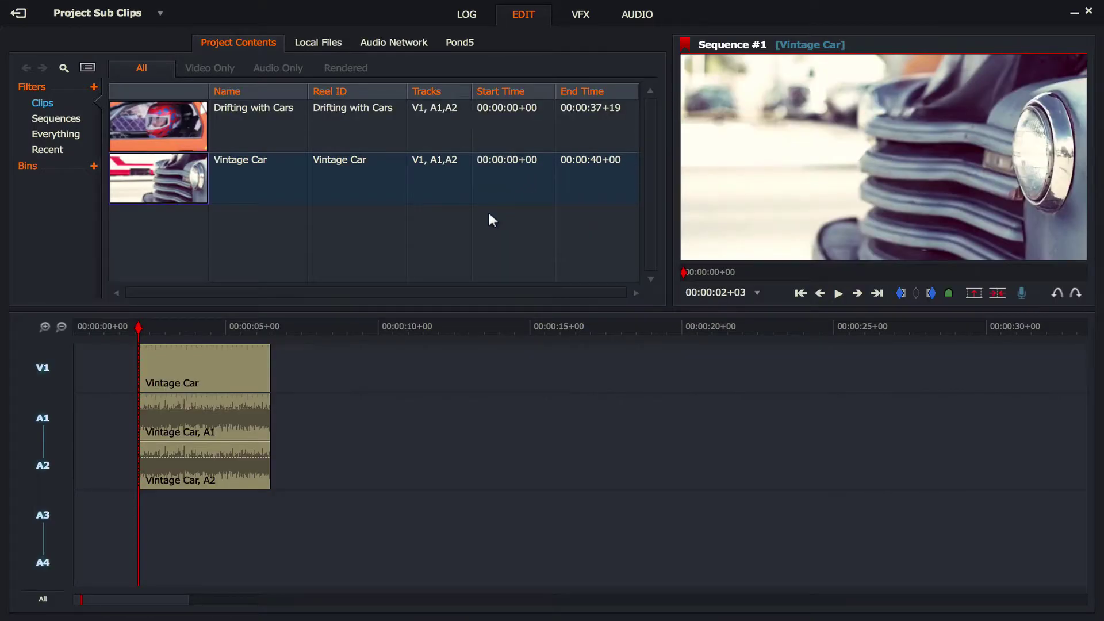
click(199, 354)
key(Delete)
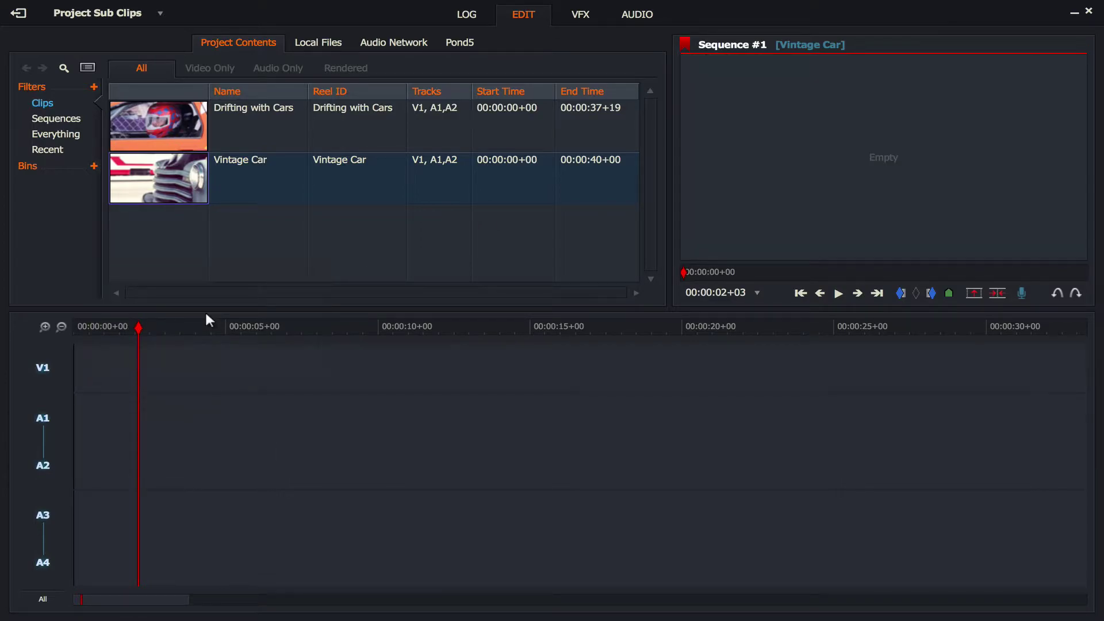
Step: In the LOG workspace, make Vintage Car (subclip #4) from the marked range with Make > Subclip
click(467, 15)
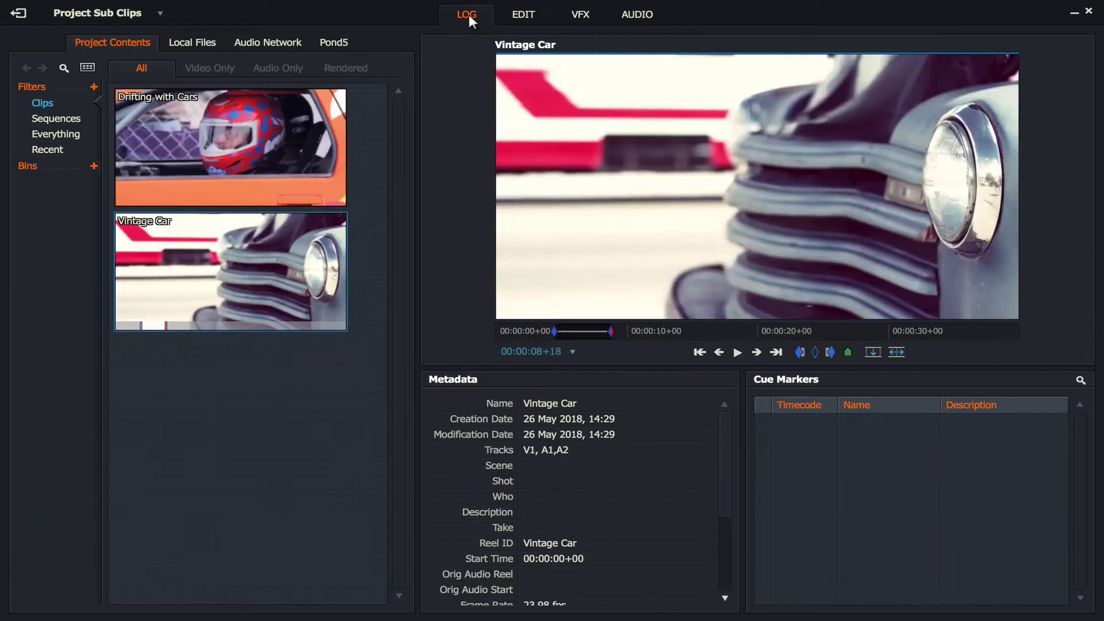
mouse_move(551, 330)
right_click(586, 246)
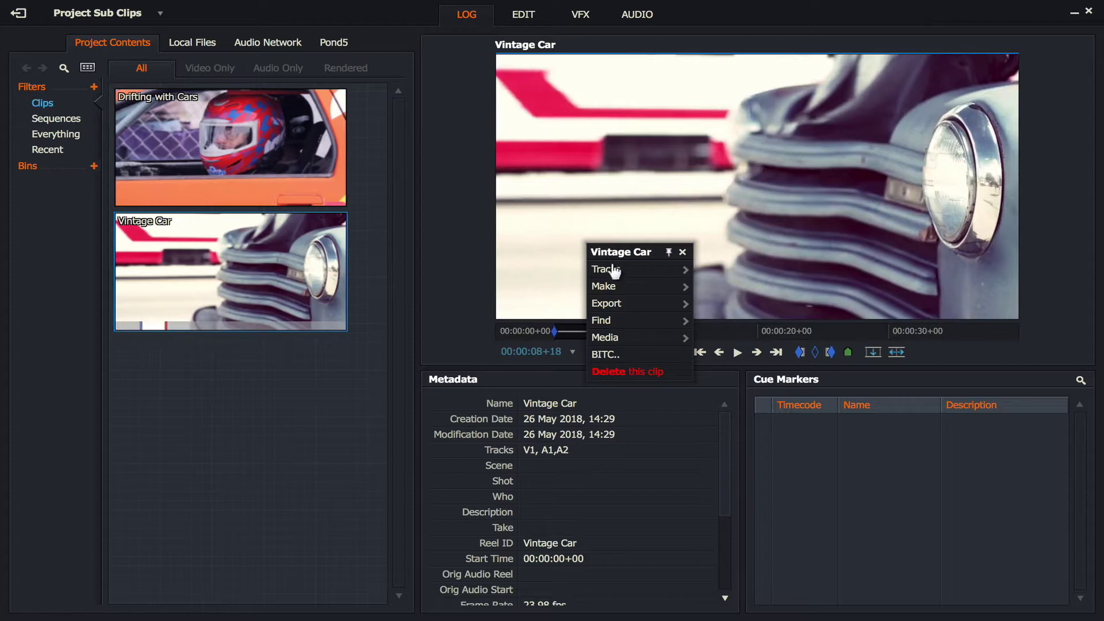
mouse_move(615, 284)
click(719, 285)
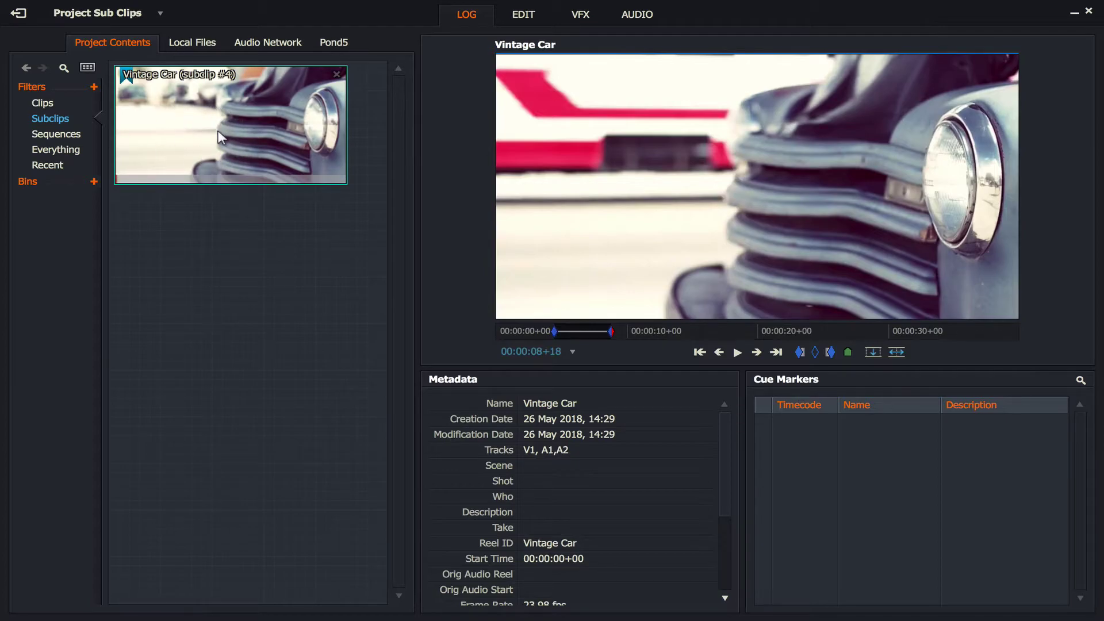
Step: Mark the next Vintage Car section after 9 seconds and make it subclip #5
click(617, 333)
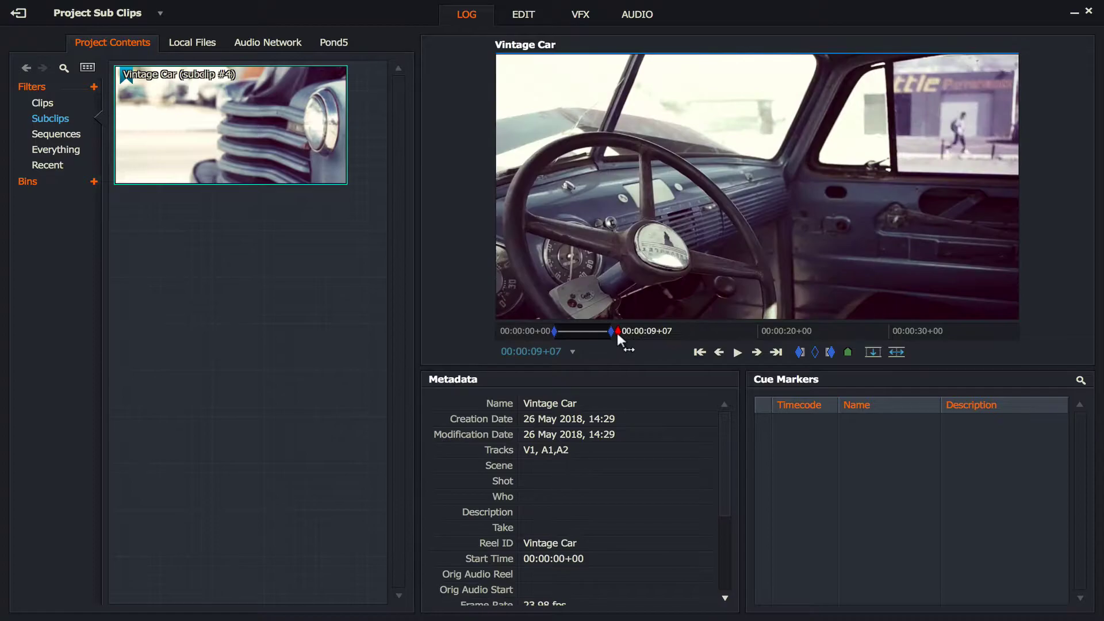
mouse_move(617, 338)
mouse_down()
mouse_move(757, 325)
mouse_move(705, 333)
mouse_move(715, 334)
mouse_up()
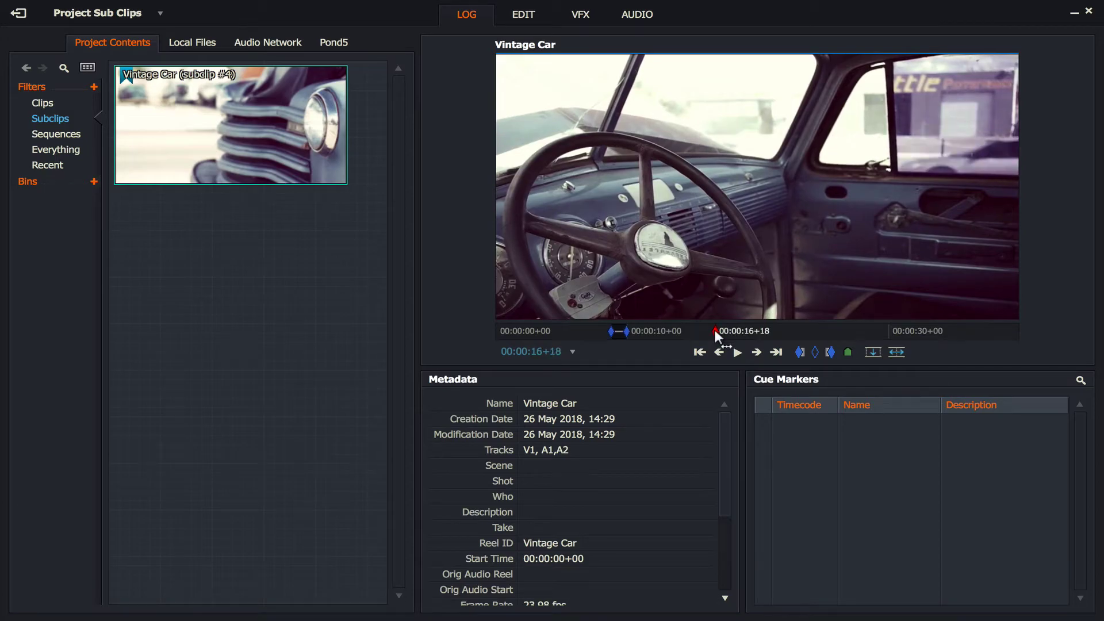
right_click(649, 270)
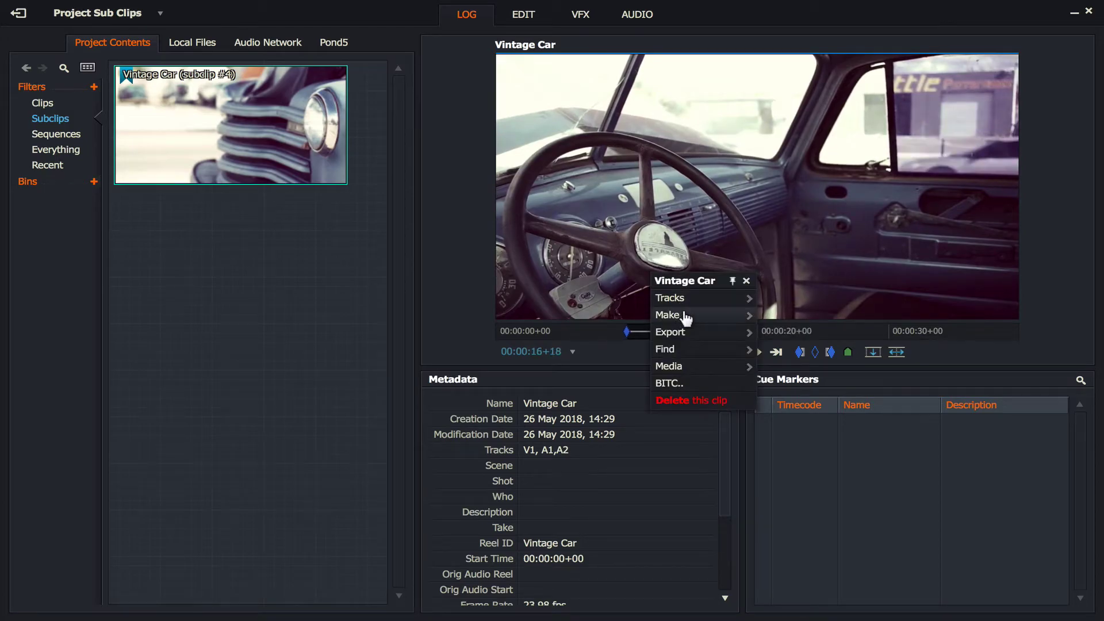
mouse_move(687, 316)
click(775, 315)
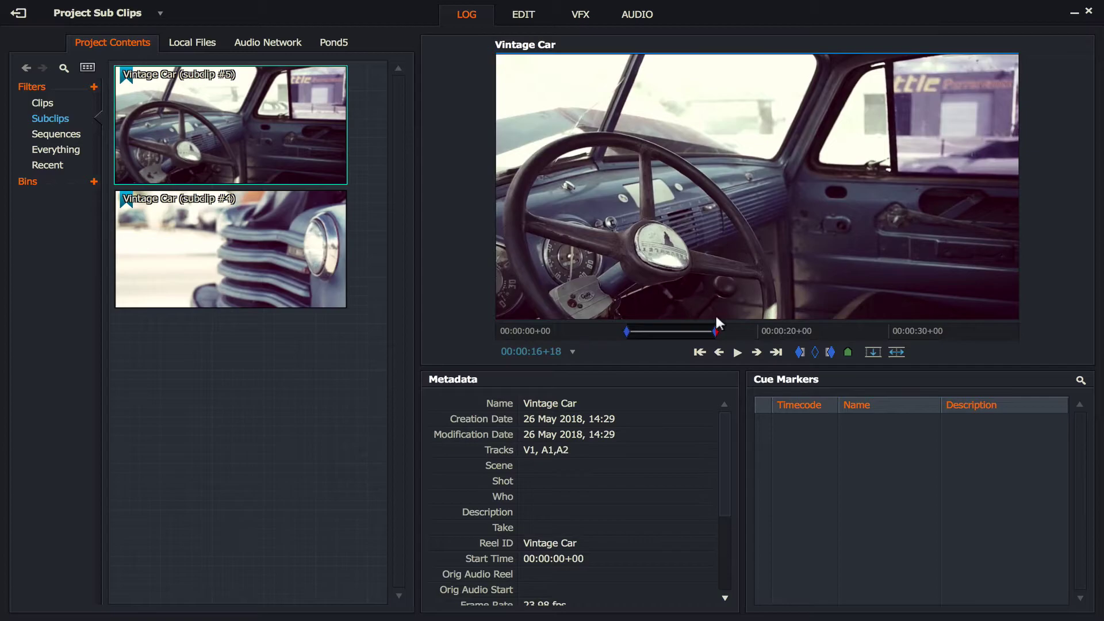
Step: Mark a section near 21 seconds and make it subclip #6
drag(718, 328, 885, 329)
key(o)
key(o)
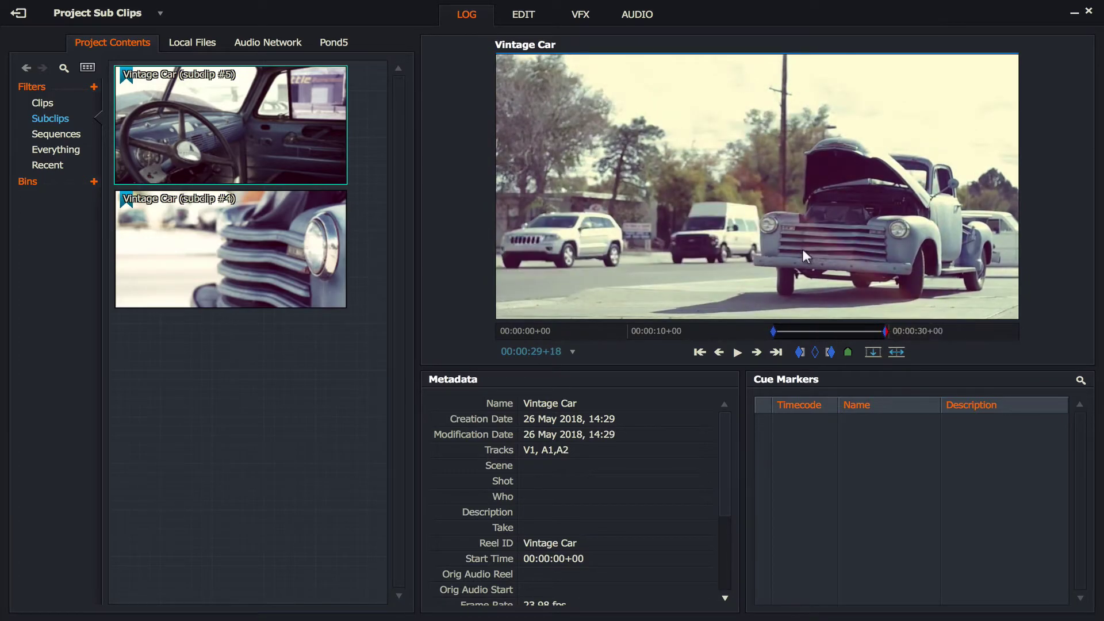
right_click(802, 250)
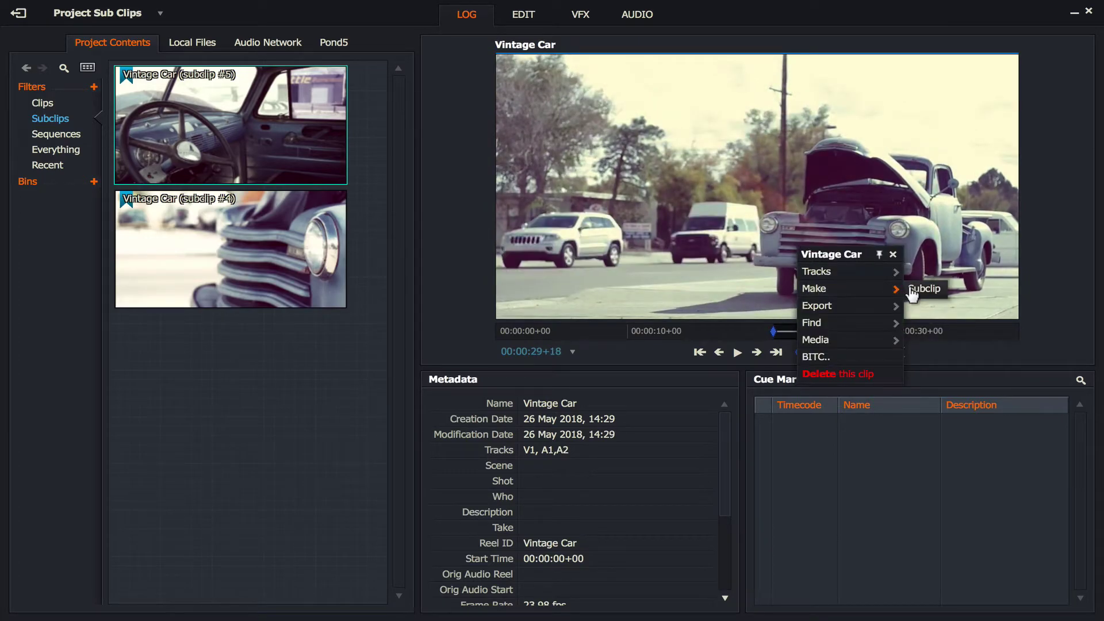
click(922, 288)
Step: Mark the closing section near 30 seconds and make it subclip #7
drag(885, 331, 1011, 331)
right_click(937, 238)
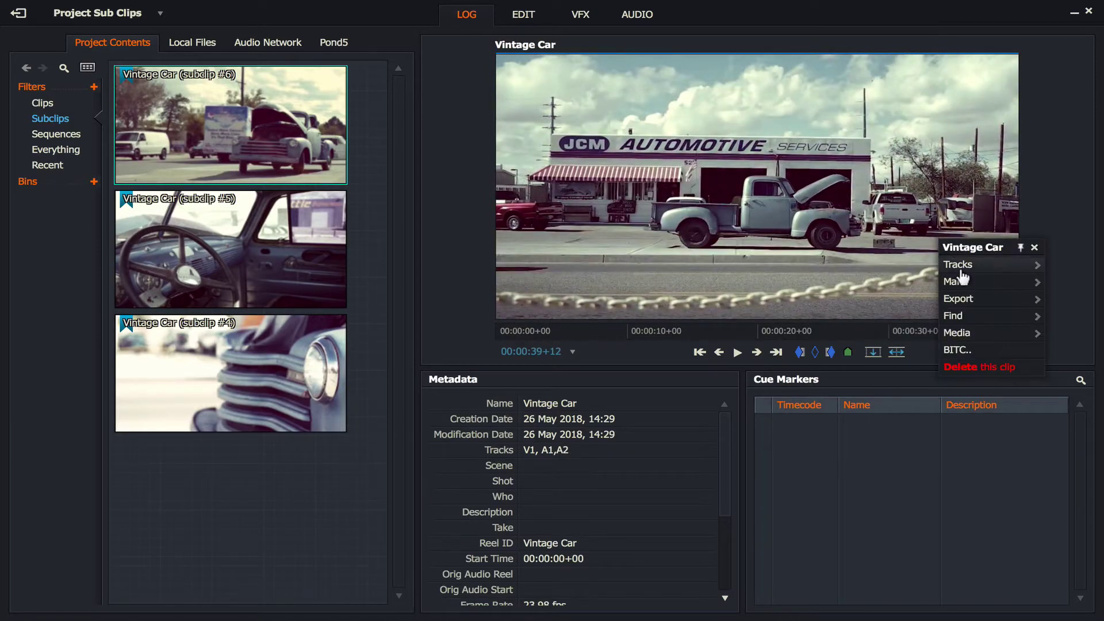
mouse_move(998, 281)
click(1060, 282)
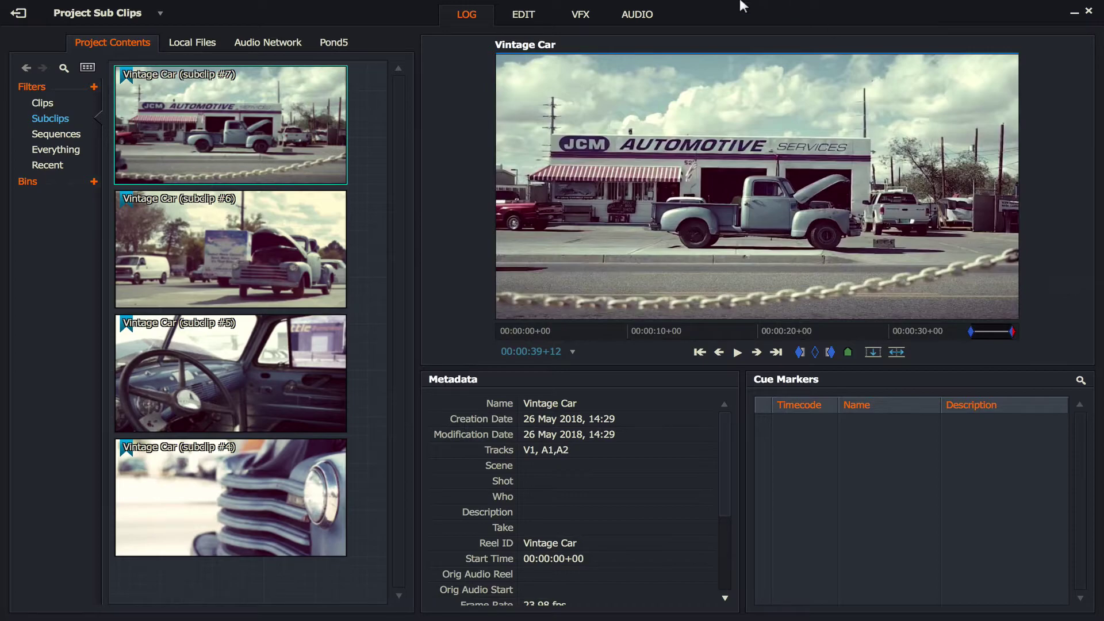
Step: In the EDIT Subclips bin, name subclips #4 and #5 '1' and '2' with reel IDs 1 and 2
click(523, 15)
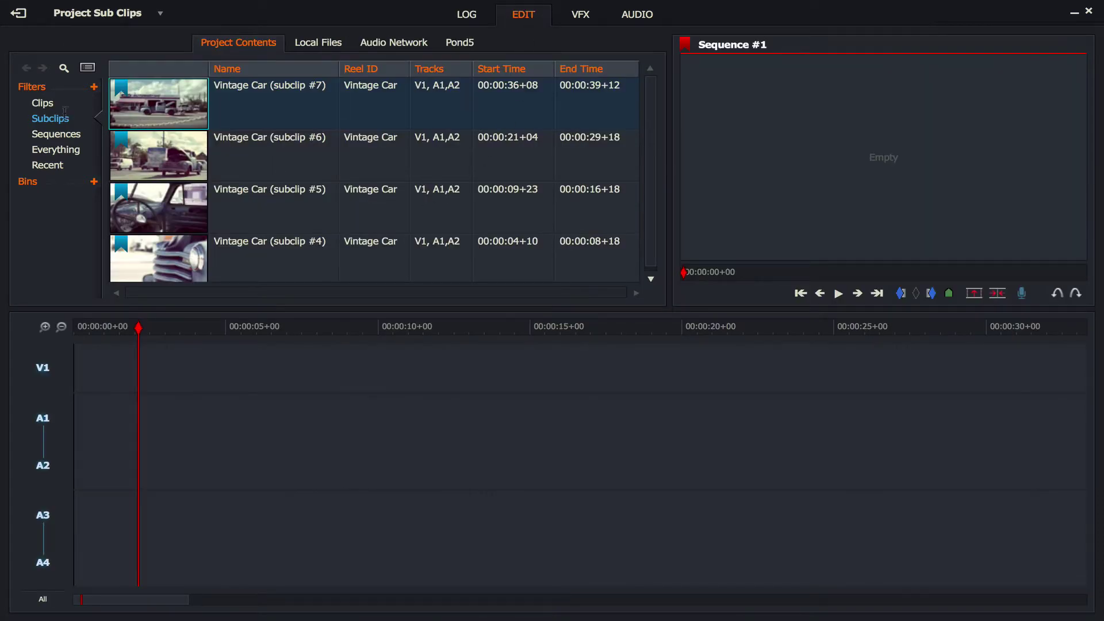
click(43, 102)
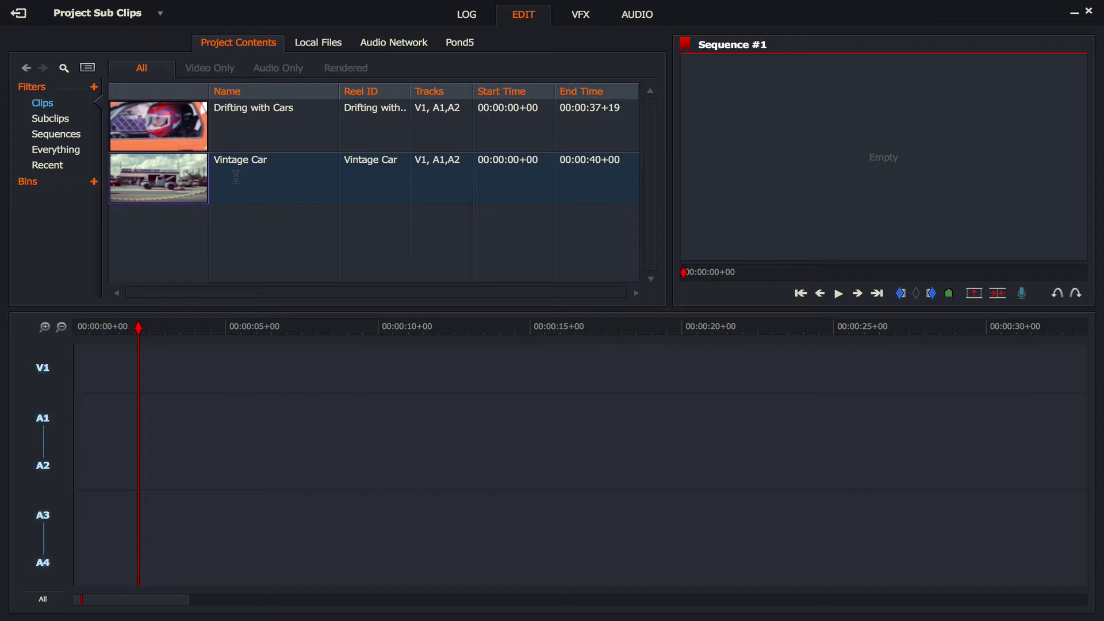
click(51, 121)
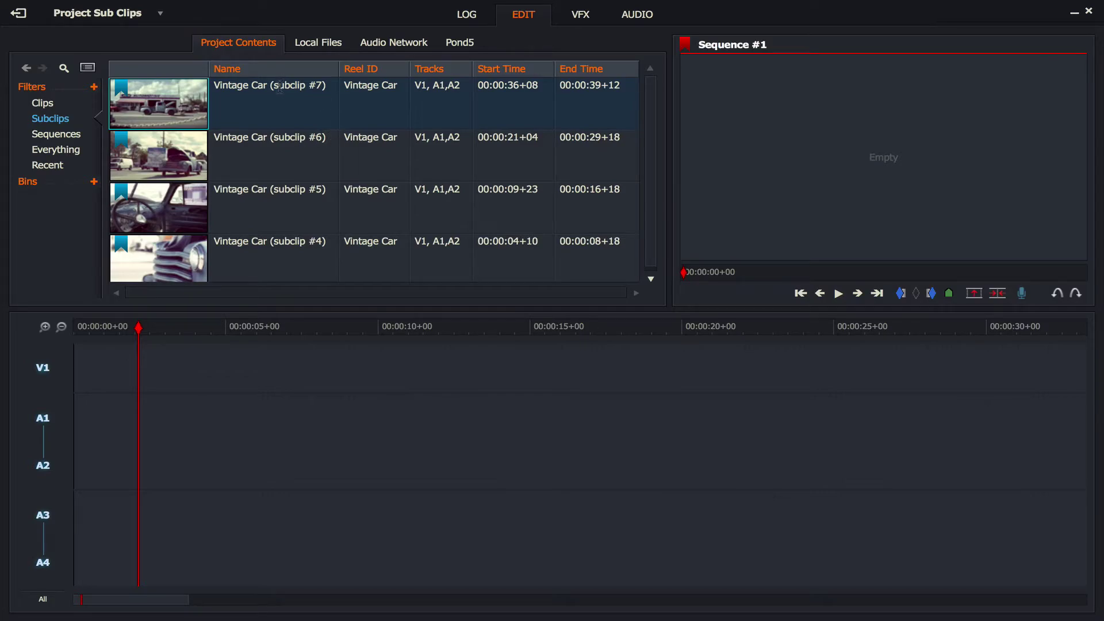
click(260, 244)
text(1)
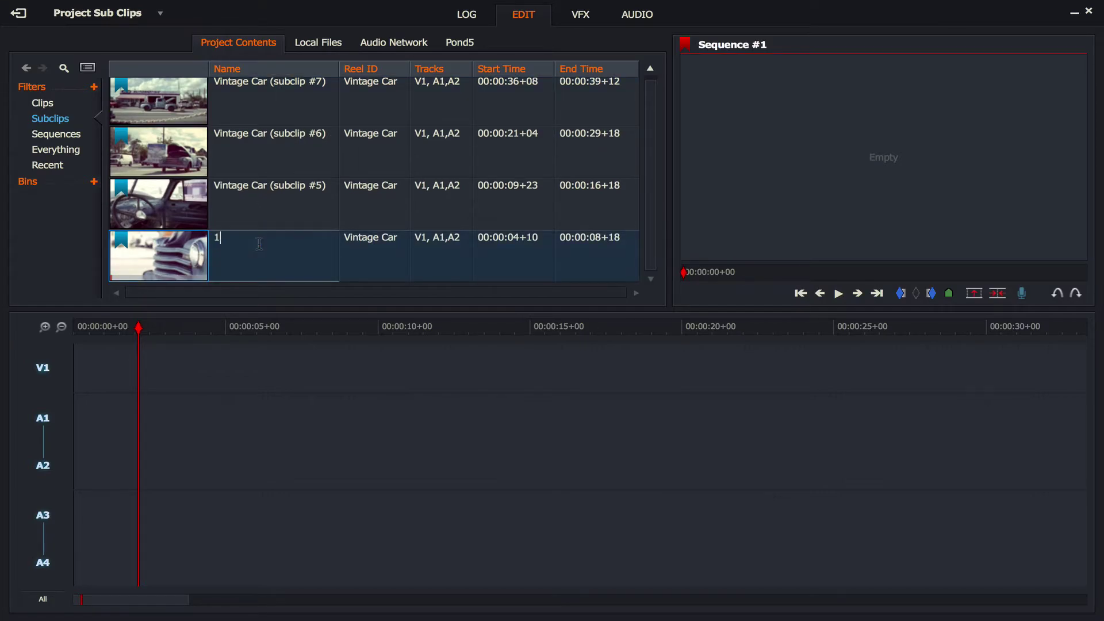
key(Tab)
text(1)
click(293, 204)
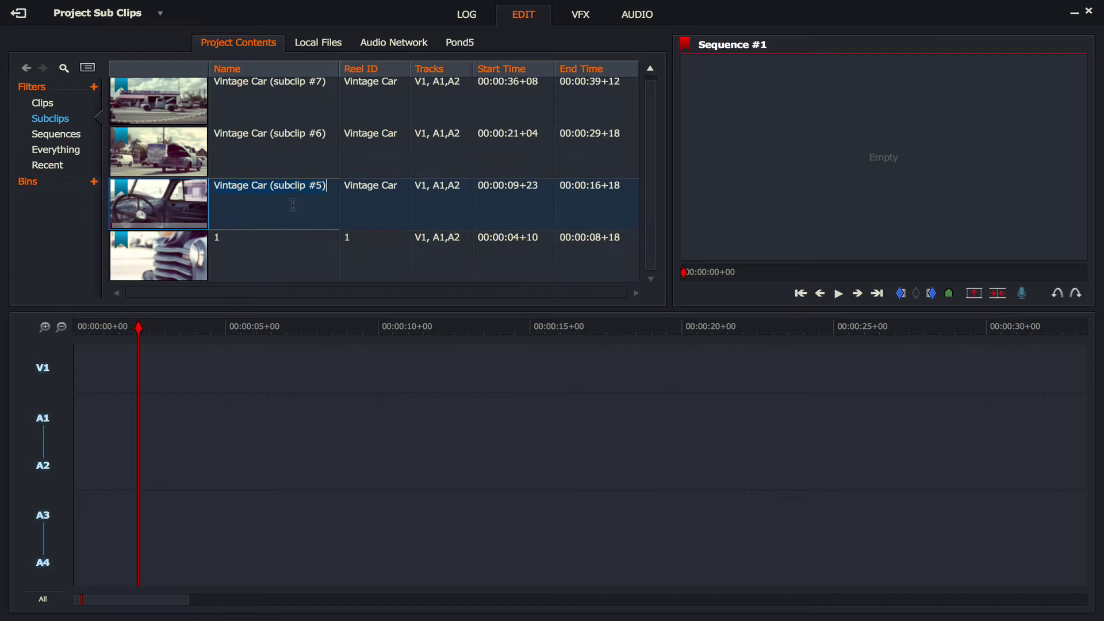
text(2)
key(Tab)
text(2)
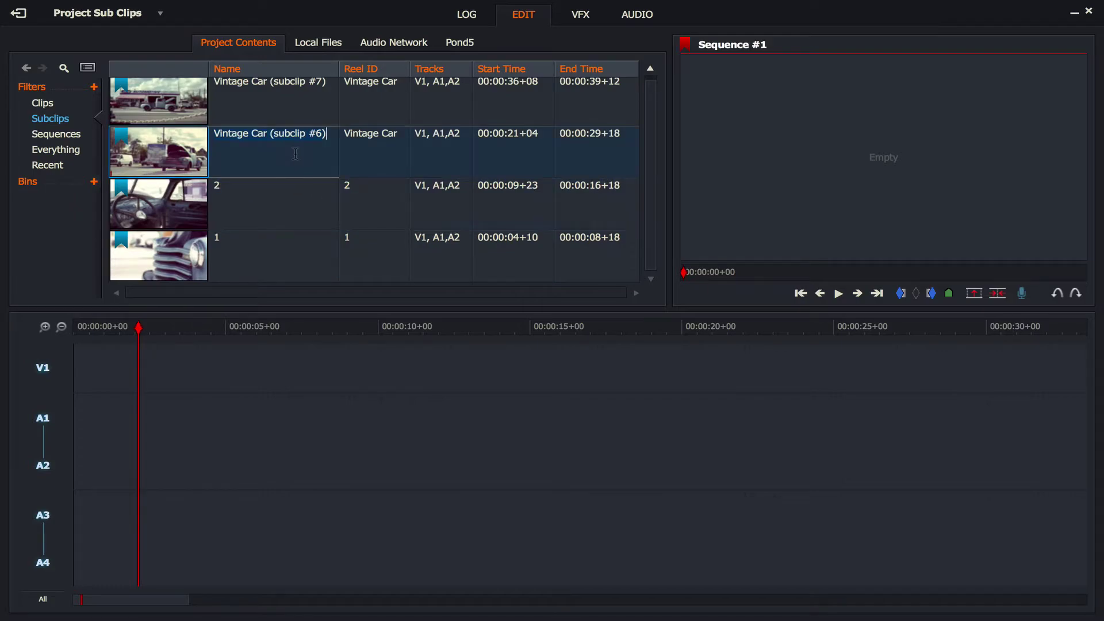
Step: Name the remaining subclips '3' and '4' with matching reel IDs 3 and 4
text(3)
key(Tab)
text(3)
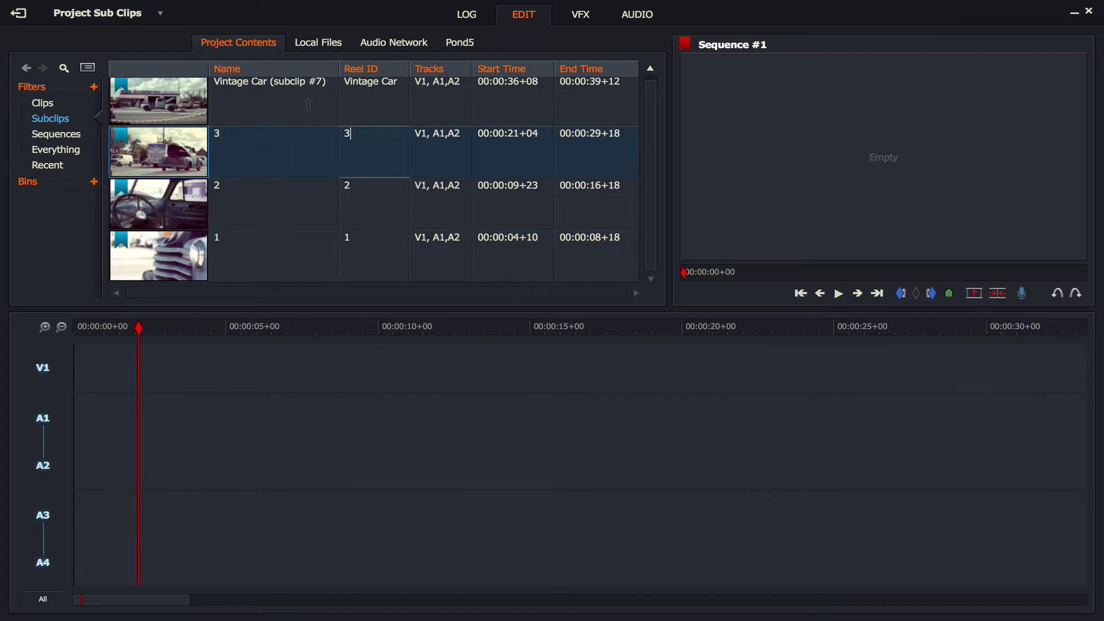
click(276, 84)
text(4)
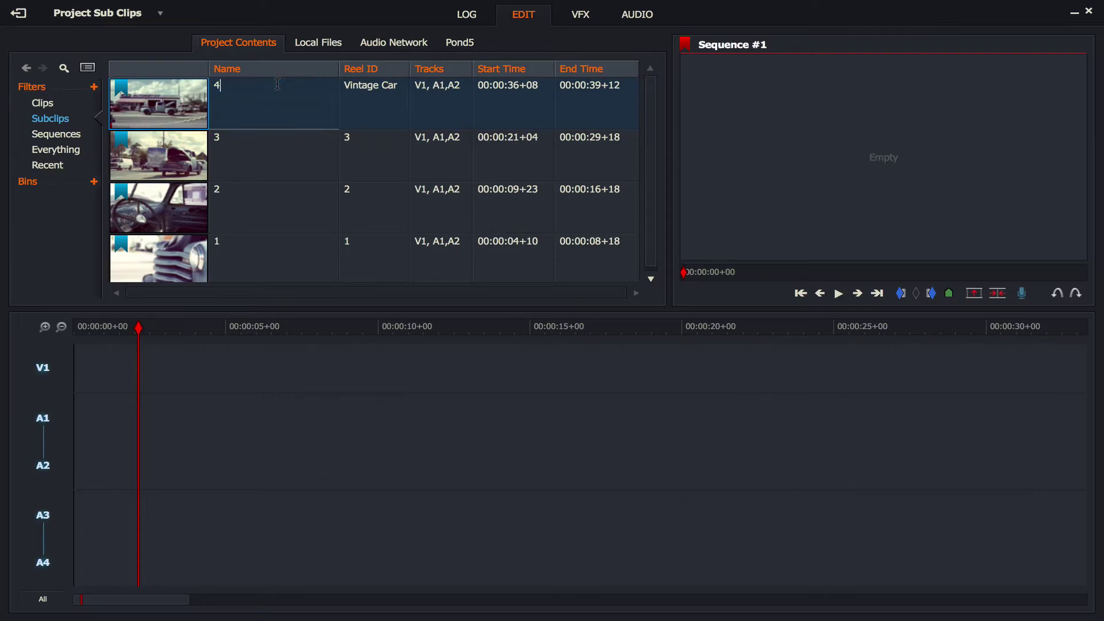
key(Tab)
text(4)
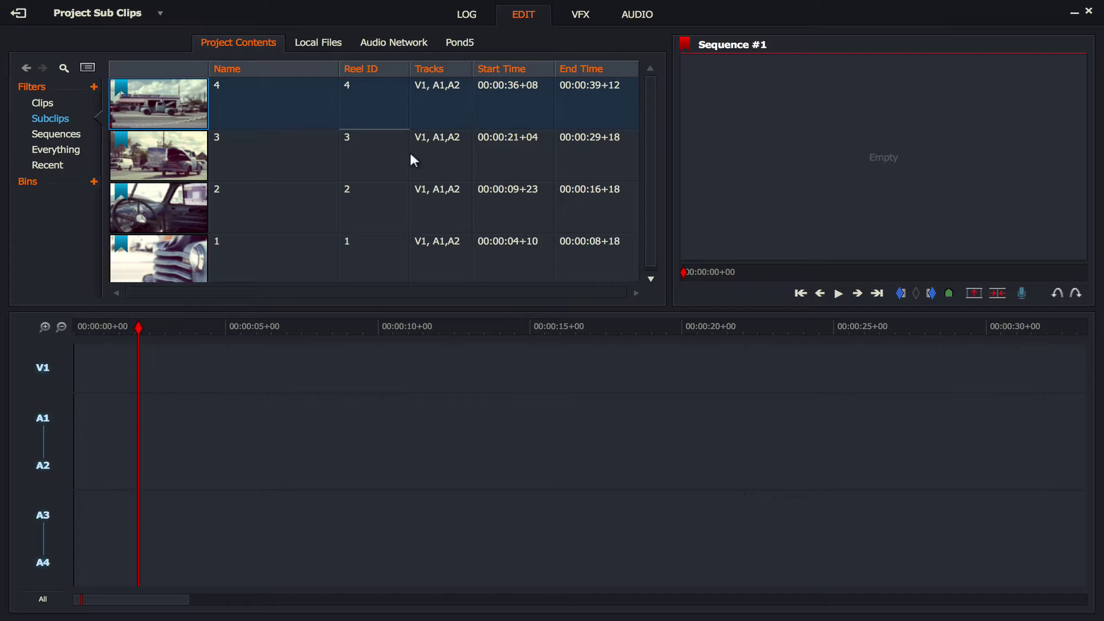
key(Return)
Step: Lay subclips 1, 2, 3 and 4 end to end on V1/A1/A2 and play from the start
drag(168, 249, 77, 399)
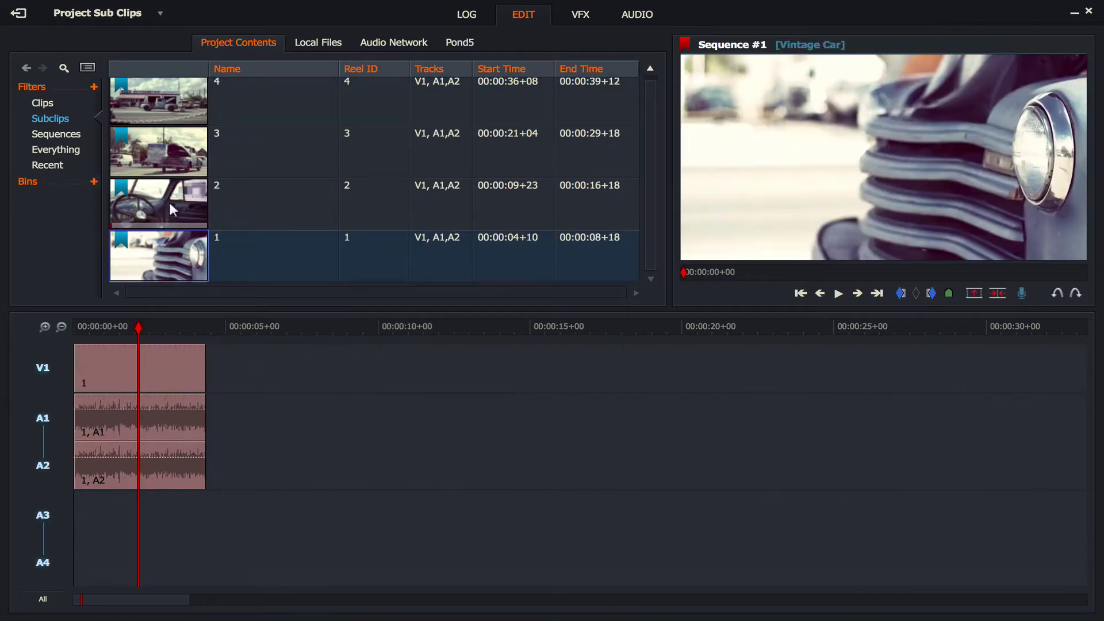
drag(168, 199, 211, 384)
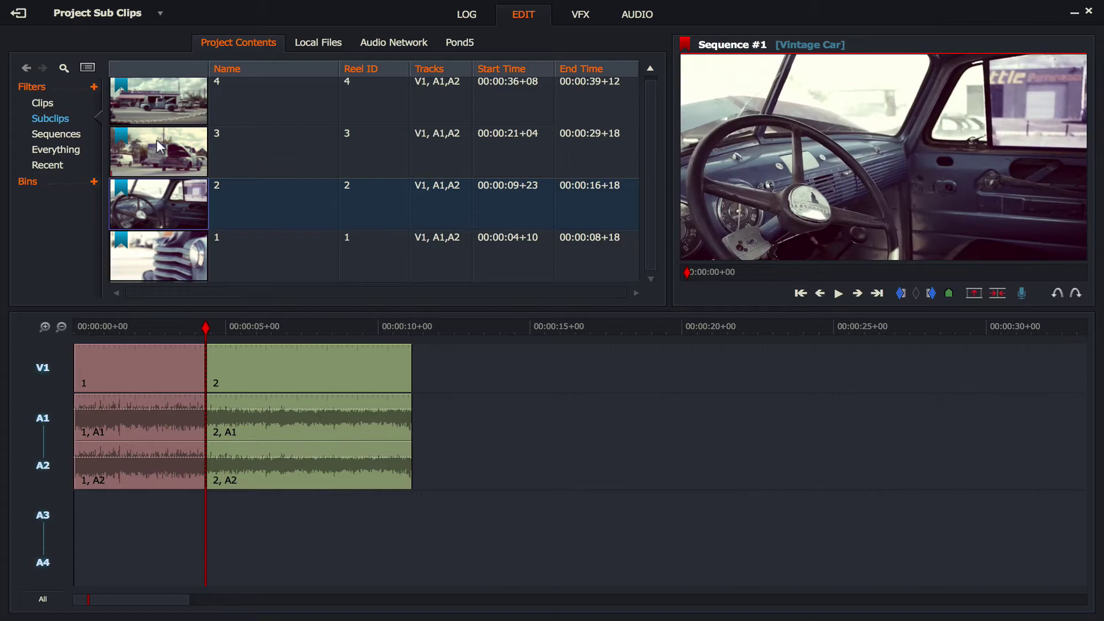
drag(161, 149, 419, 408)
drag(164, 101, 677, 437)
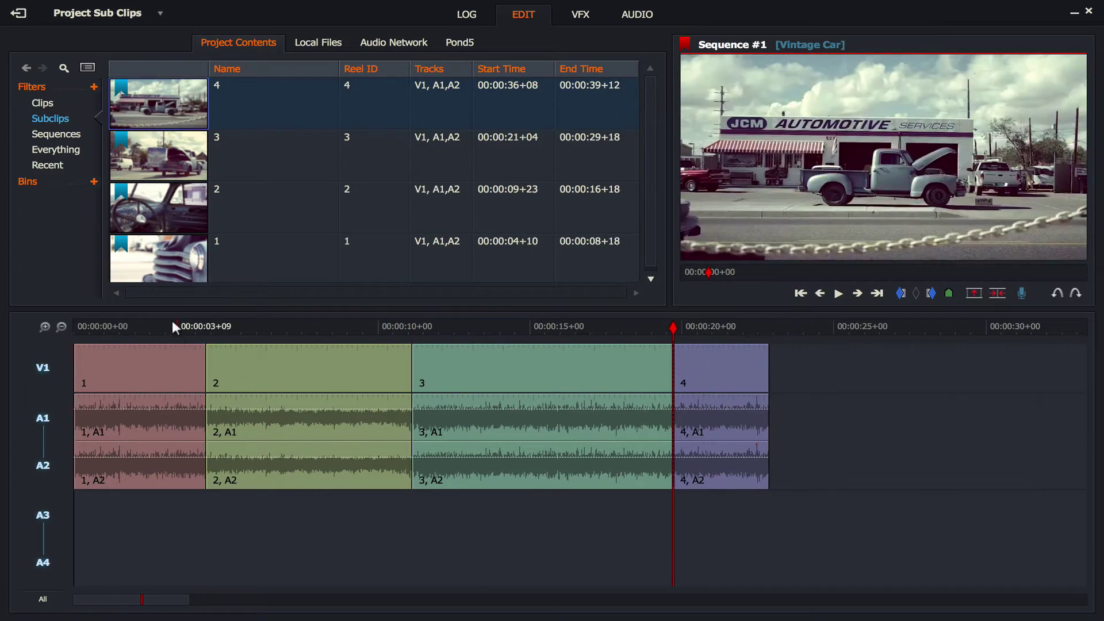
drag(114, 326, 80, 326)
key(space)
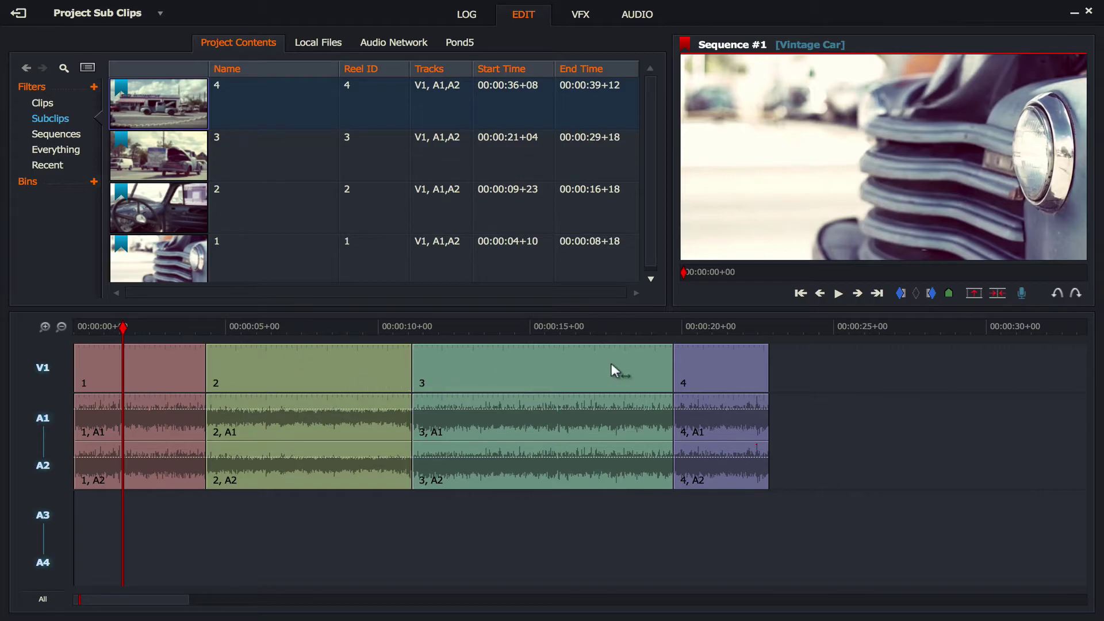
Step: Remove subclips 4, 3 and 2 from the timeline and shift subclip 1 to about 7 seconds
drag(728, 356, 719, 331)
drag(567, 345, 570, 322)
drag(295, 372, 294, 327)
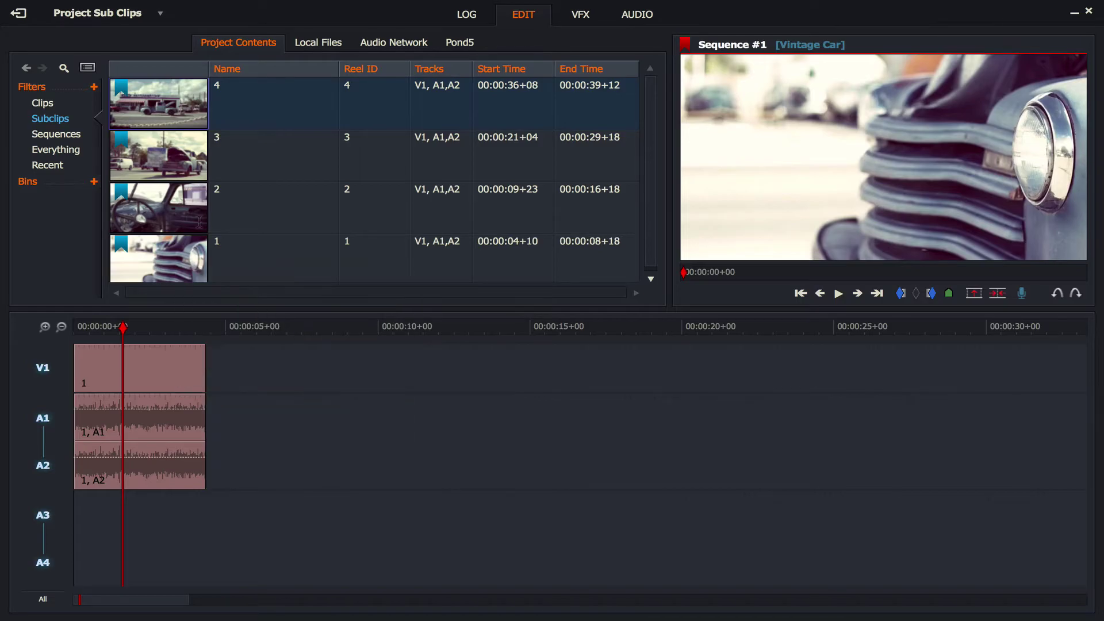
drag(147, 348, 297, 362)
double_click(165, 108)
drag(223, 374, 72, 396)
Step: Put subclip 4 at the start, close the gap, then add subclips 3 and 2 after subclip 1
drag(176, 86, 80, 386)
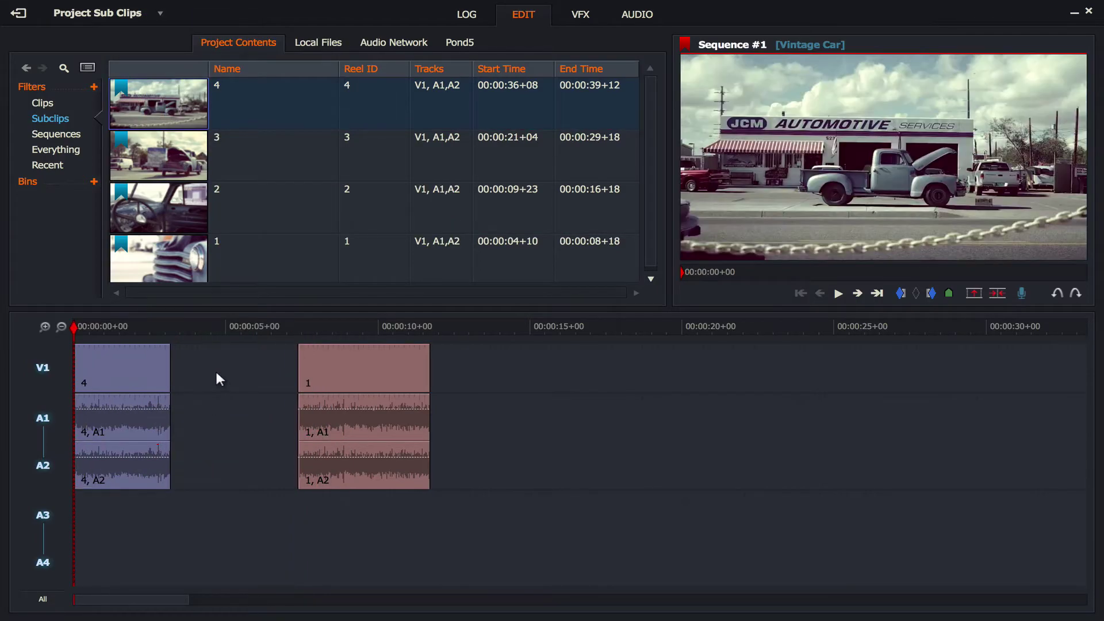
right_click(217, 375)
click(255, 416)
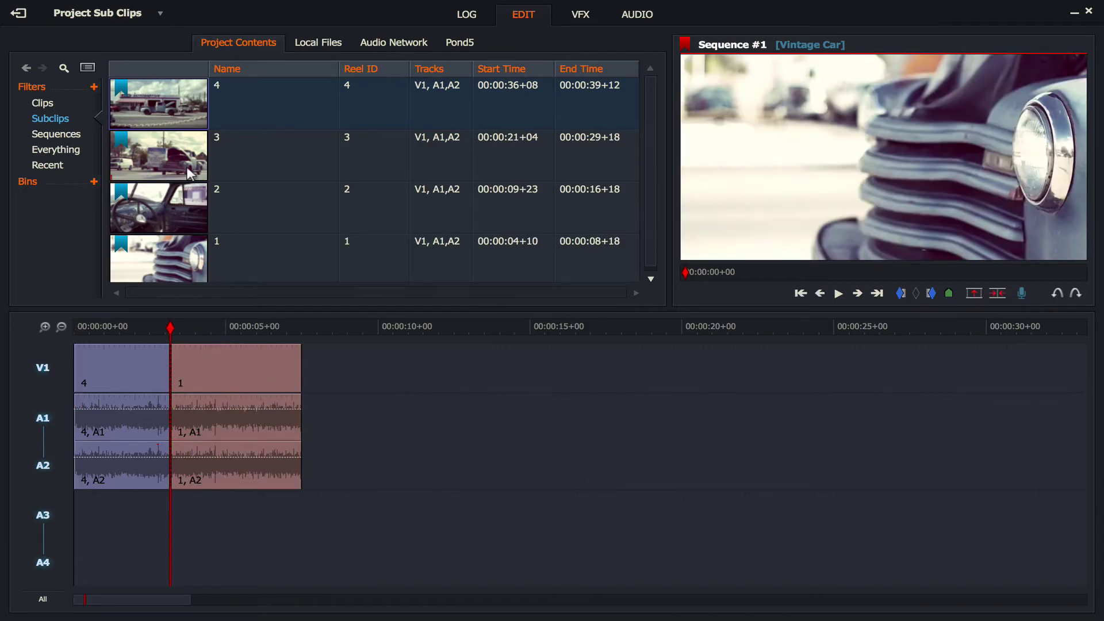
drag(189, 172, 305, 417)
drag(144, 201, 568, 411)
Step: Play the reordered 4, 1, 3, 2 sequence from the start
drag(194, 320, 81, 322)
key(space)
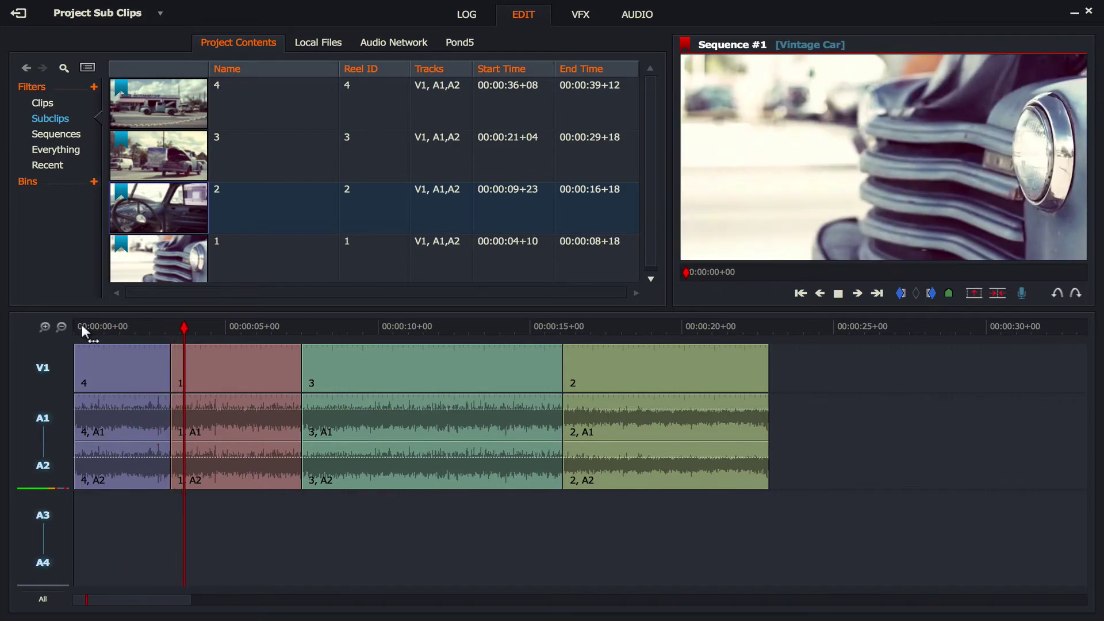
key(space)
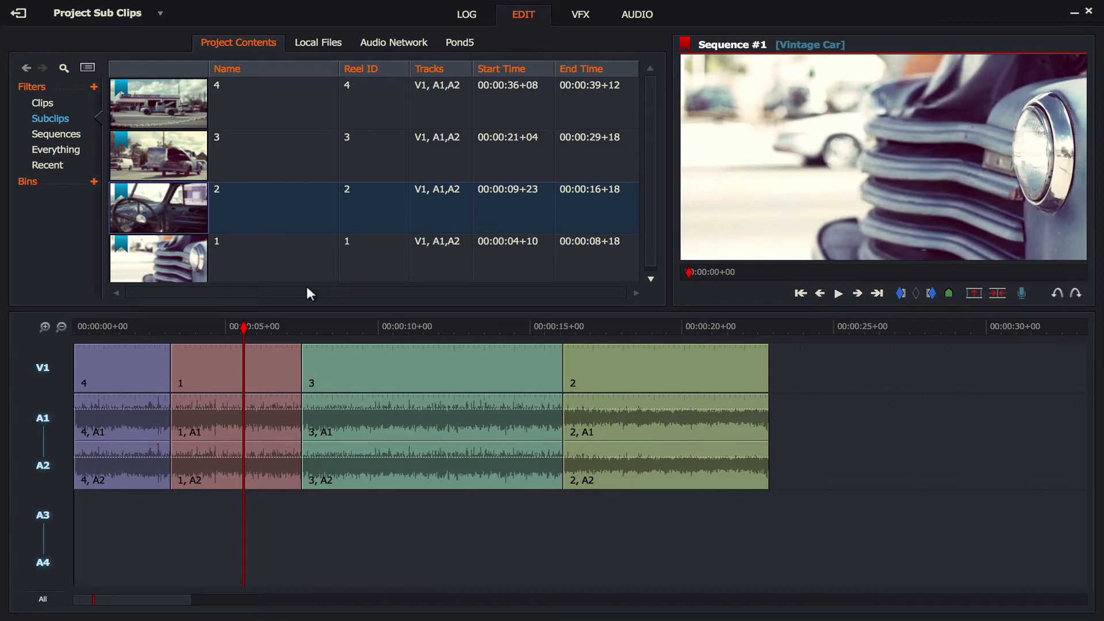
Step: Show the full Clips list and delete the Vintage Car clip, confirming with Yes
click(43, 105)
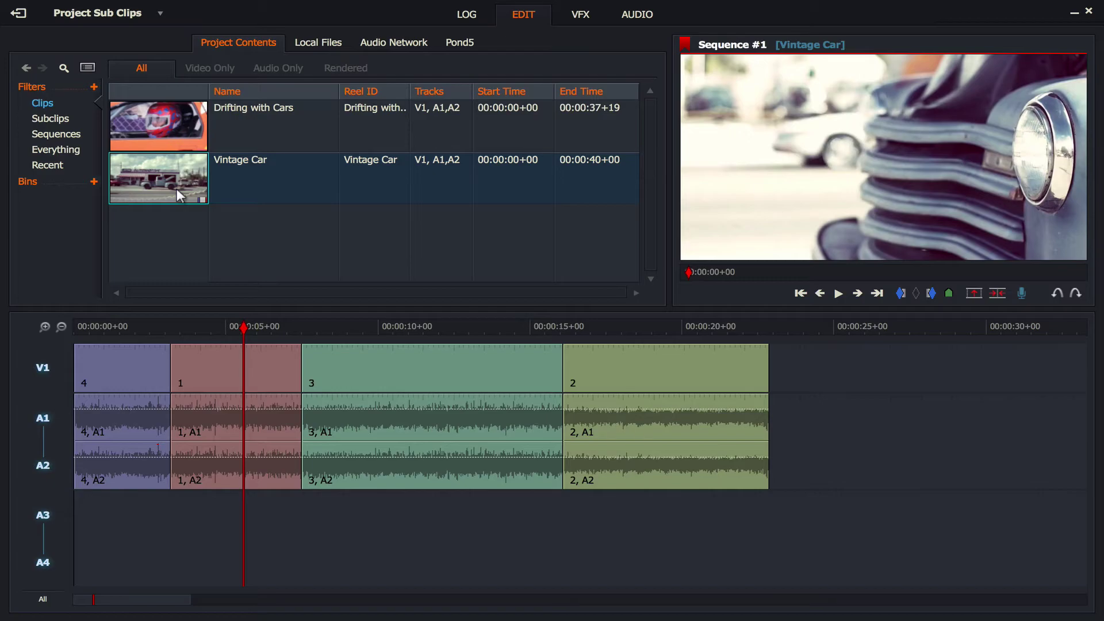
right_click(192, 178)
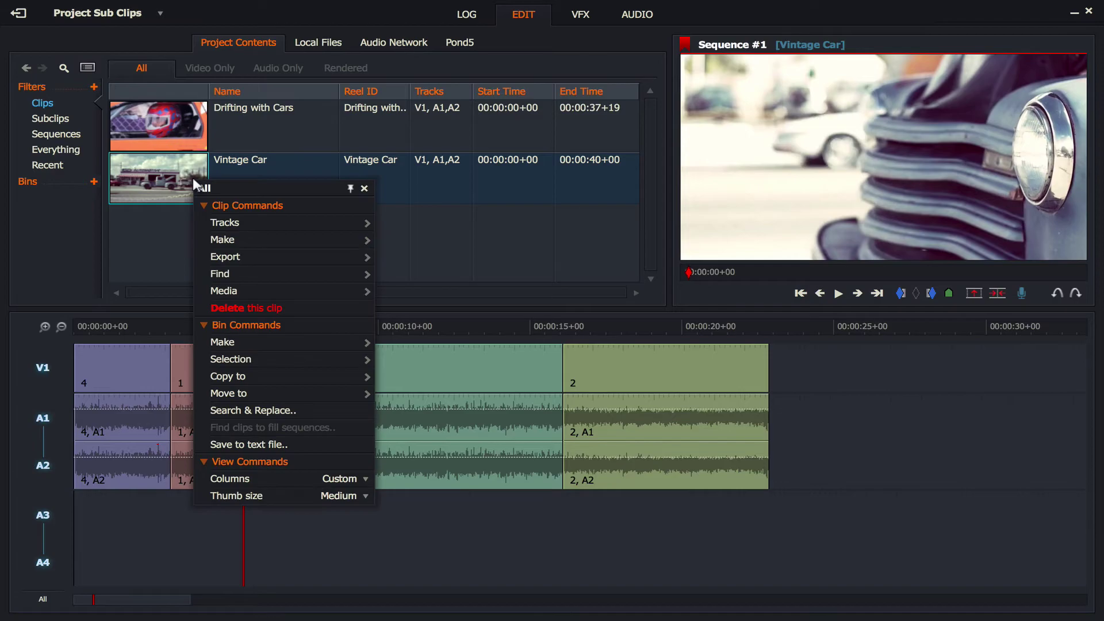
click(246, 307)
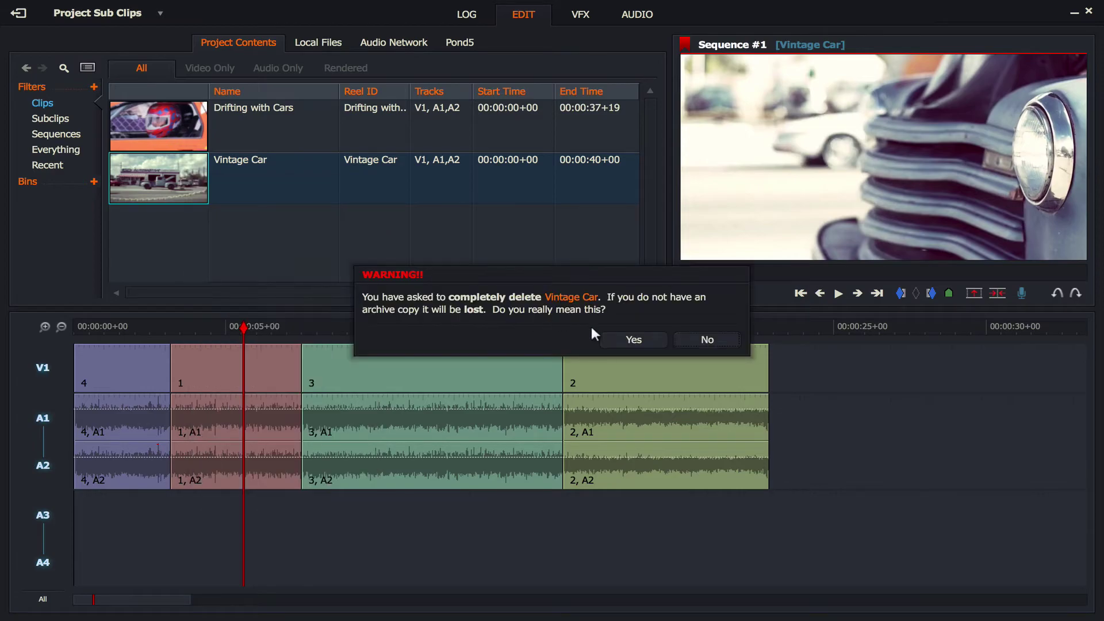
click(633, 338)
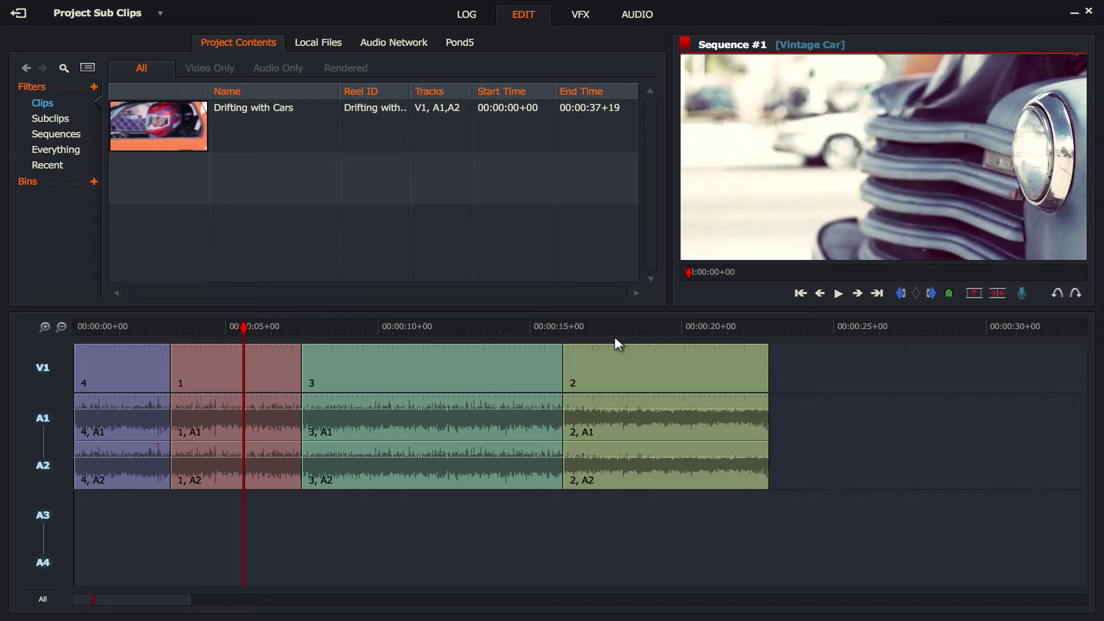
Step: View the subclips showing Offline and play Sequence #1 from the start
click(46, 119)
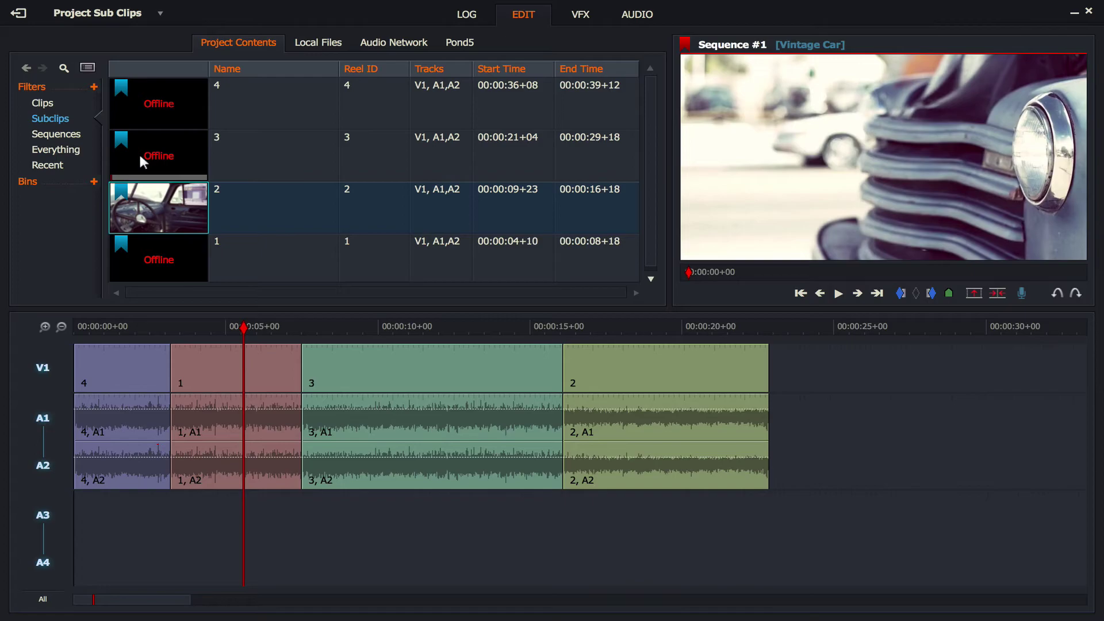
drag(176, 321, 50, 326)
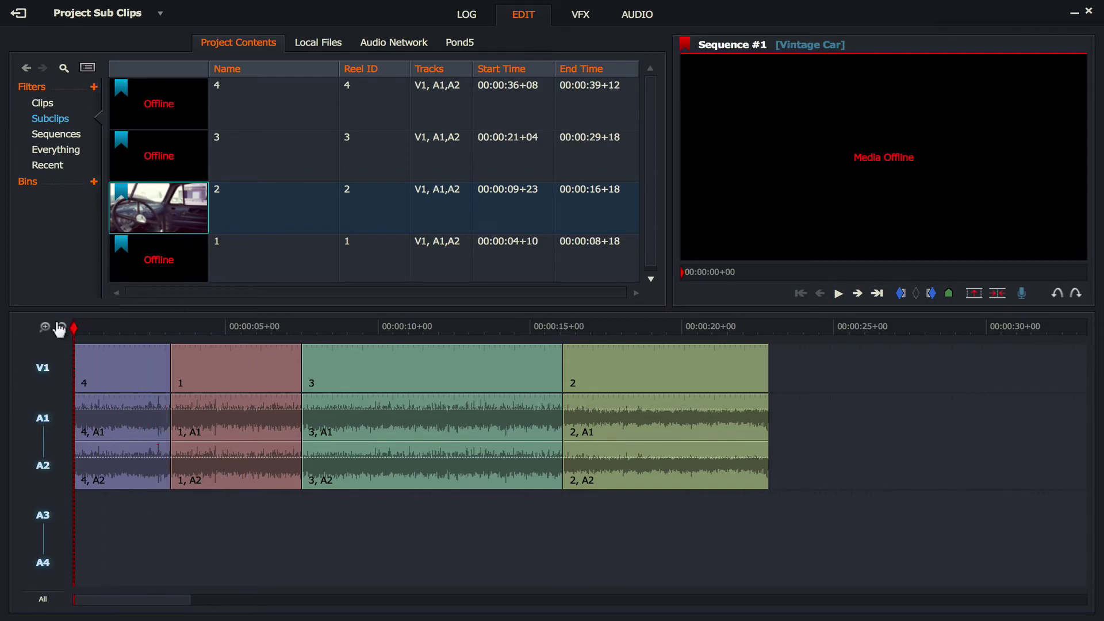
key(space)
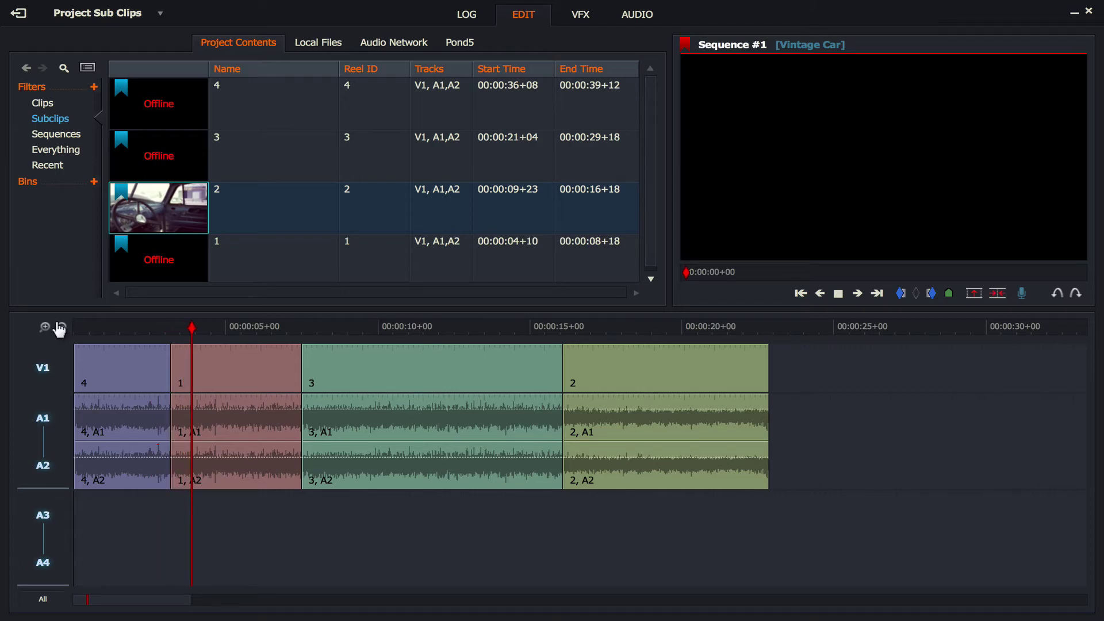
key(space)
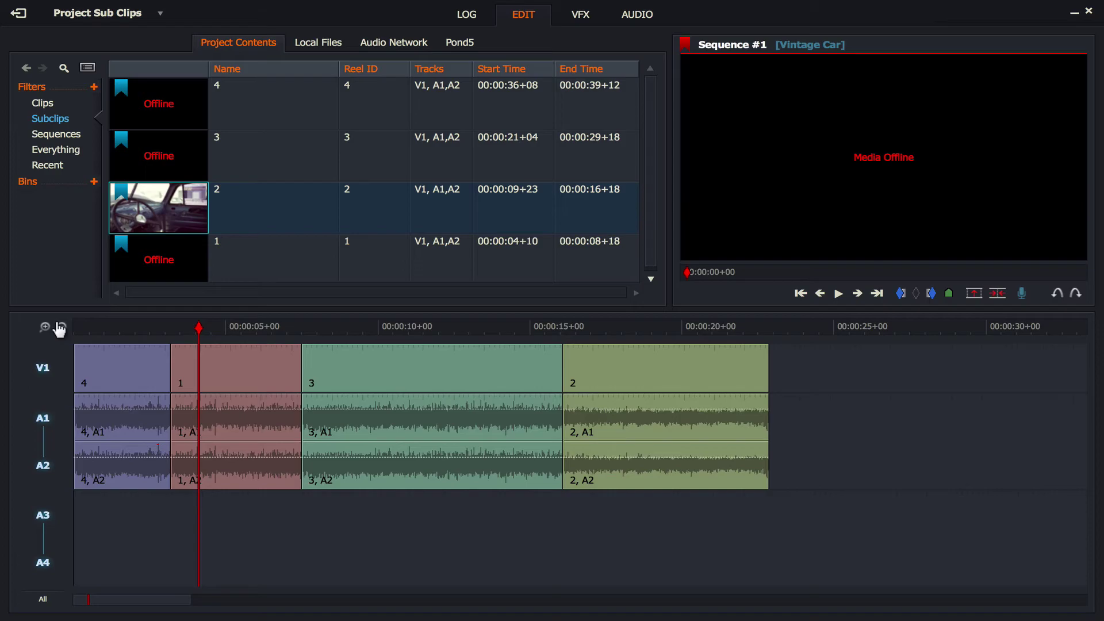
Step: Switch to the Clips list and play the sequence around 5 seconds to see the missing media
click(56, 103)
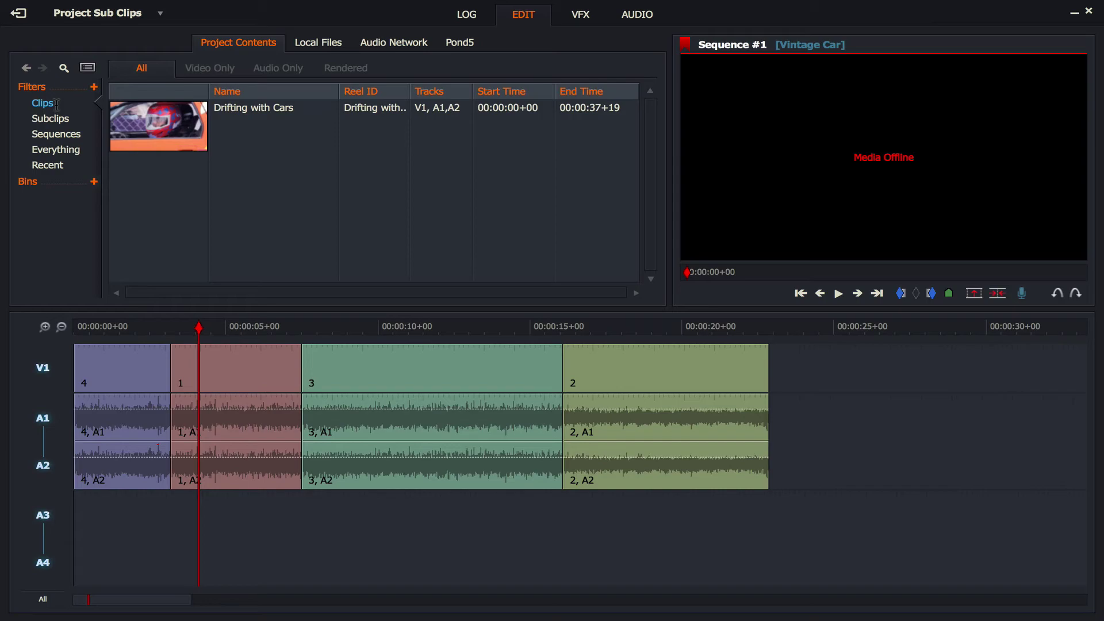
key(space)
click(284, 331)
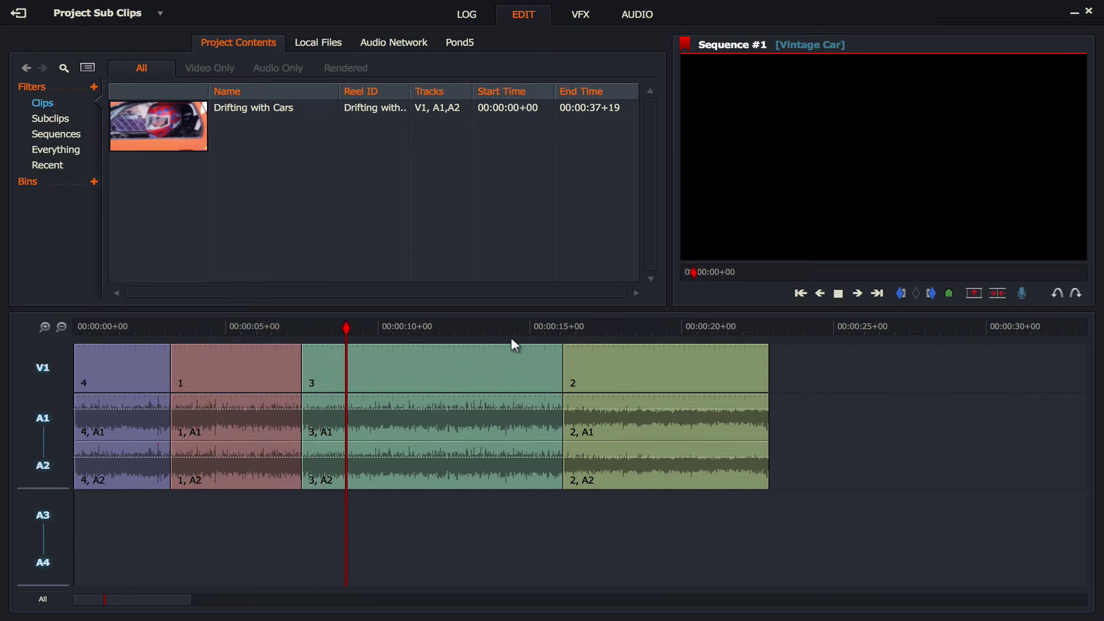
key(space)
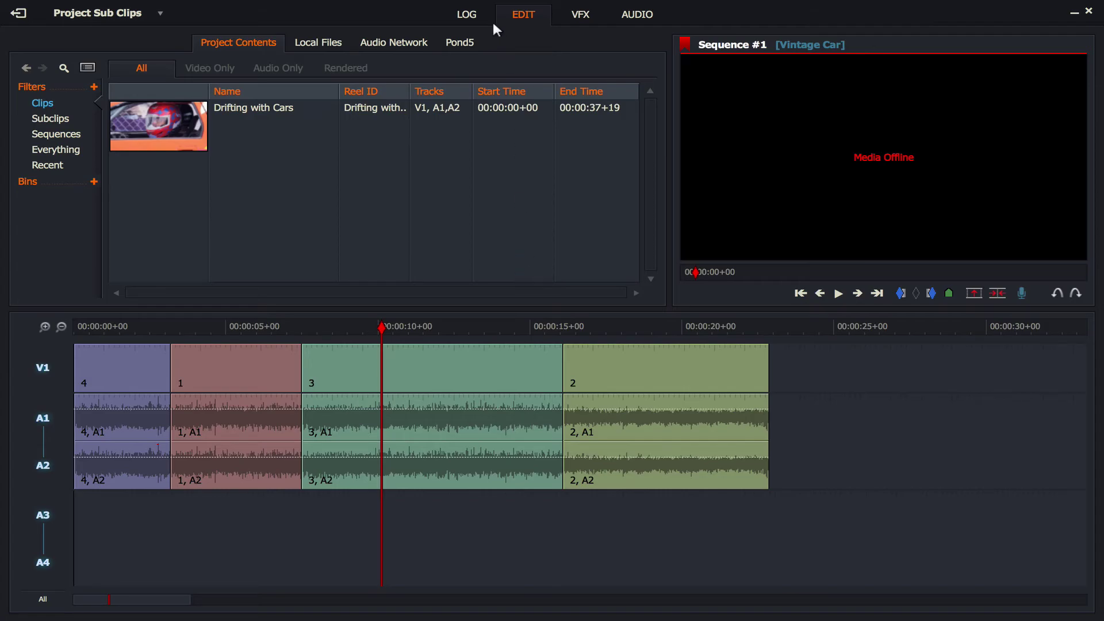
Step: Toggle LOG and EDIT, recheck the Subclips and Clips lists, then play Sequence #1 from the start
click(467, 16)
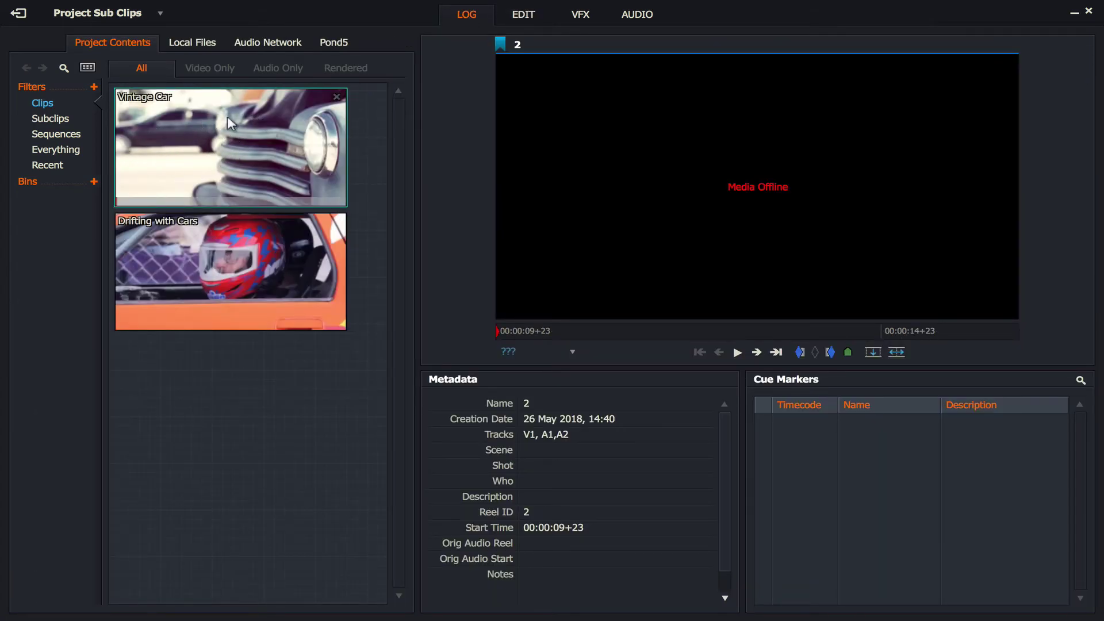
click(523, 17)
click(63, 117)
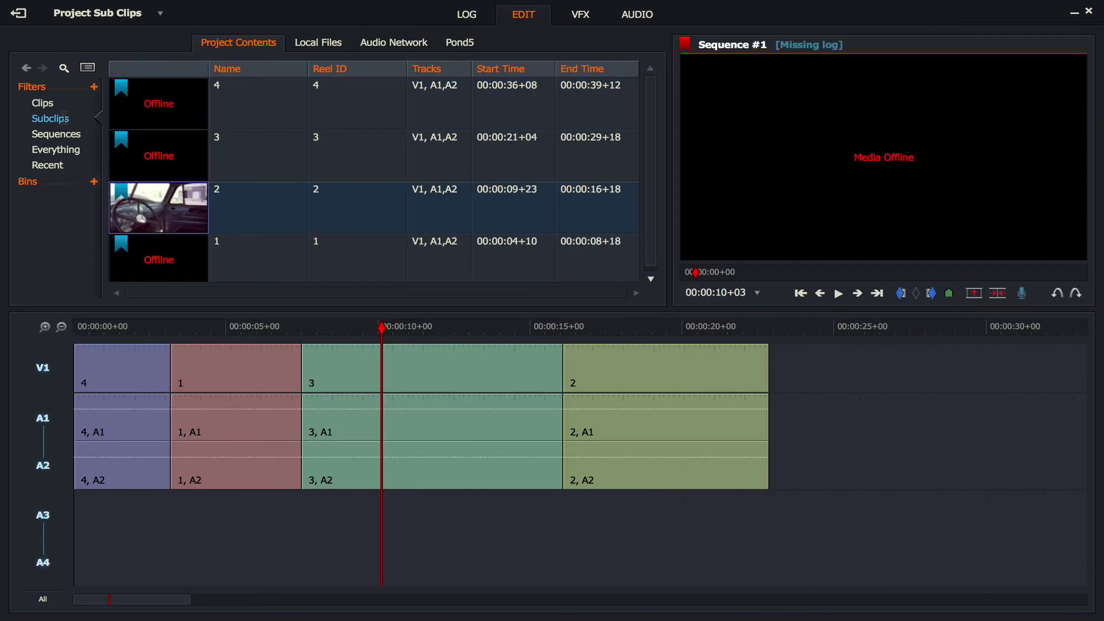
click(57, 105)
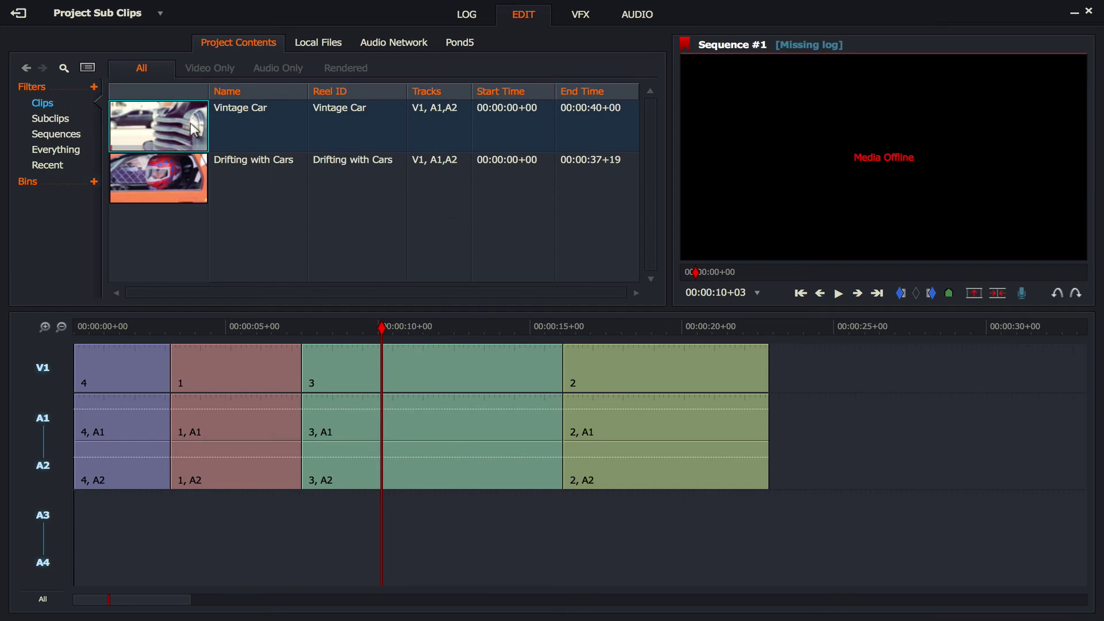
drag(250, 329, 56, 312)
key(space)
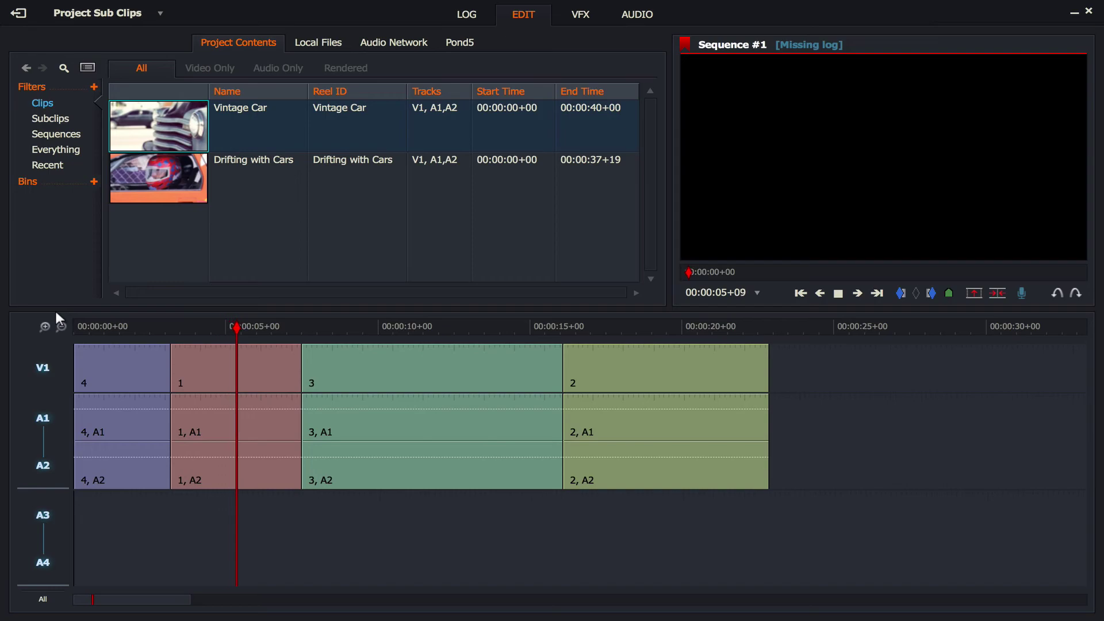
Step: Stop playback and list the subclips, showing 1, 3 and 4 offline with only 2 online
key(space)
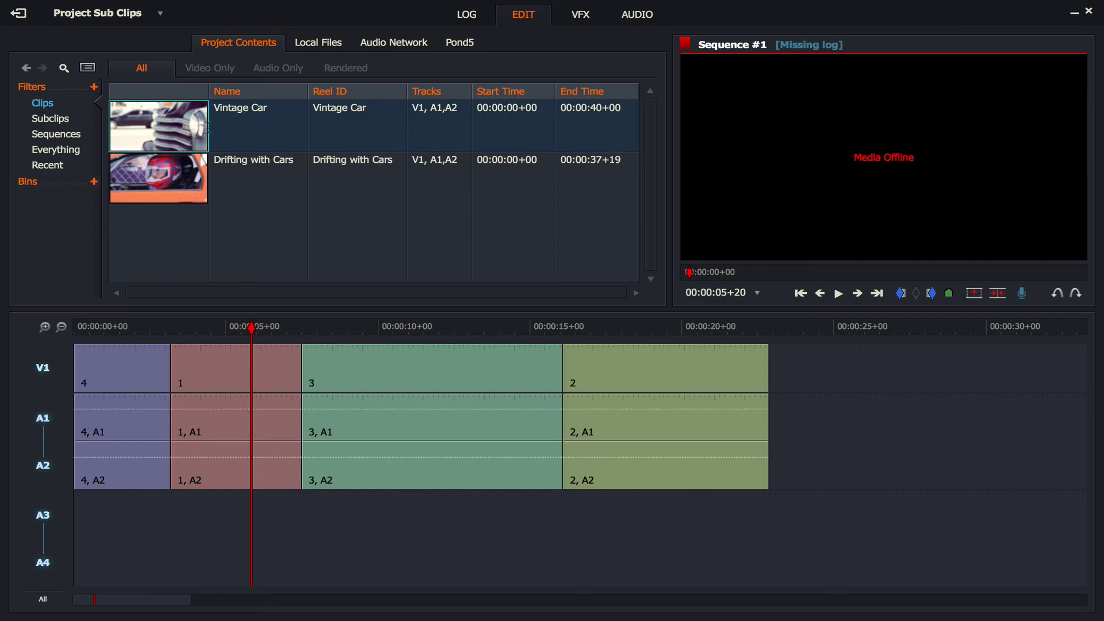
click(49, 118)
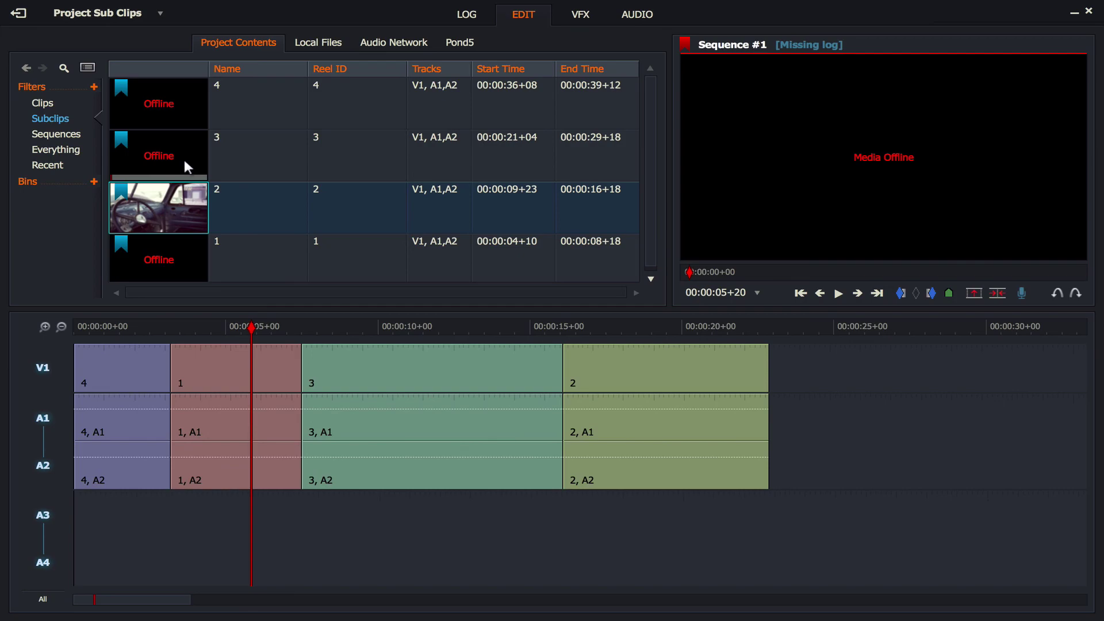